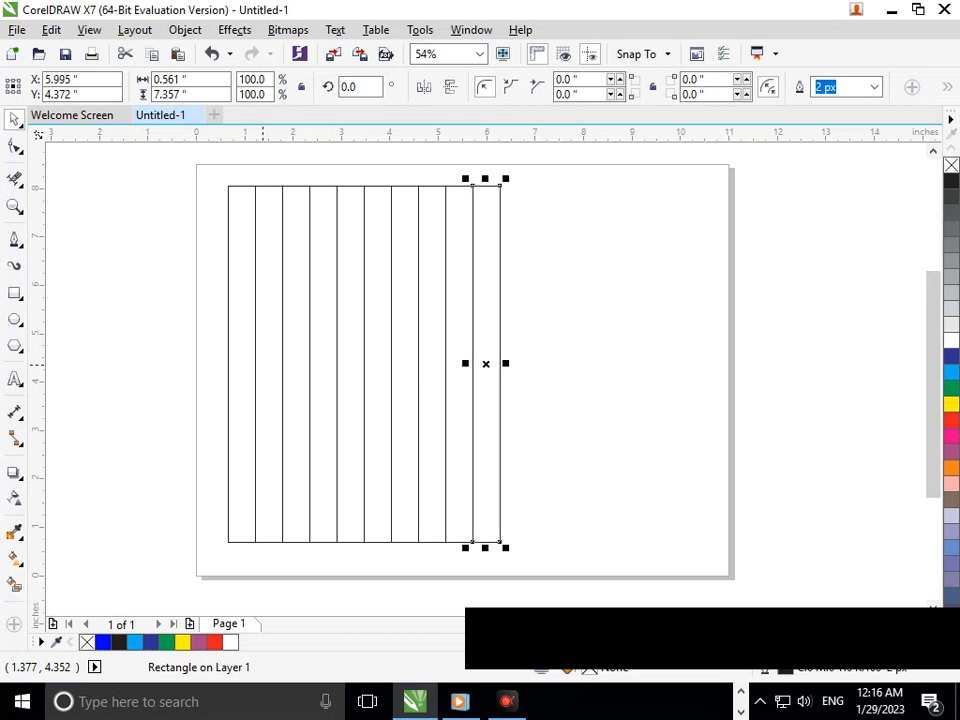
Delete every other vertical strip, starting with the leftmost, to leave six evenly spaced vertical bars
{"action": "left_click", "coordinate": [617, 385]}
{"action": "left_click", "coordinate": [504, 374]}
{"action": "key", "text": "Delete"}
{"action": "left_click", "coordinate": [443, 376]}
{"action": "key", "text": "Delete"}
{"action": "left_click", "coordinate": [405, 381]}
{"action": "key", "text": "Delete"}
{"action": "left_click", "coordinate": [349, 382]}
{"action": "key", "text": "Delete"}
{"action": "left_click", "coordinate": [296, 383]}
{"action": "key", "text": "Delete"}
{"action": "left_click", "coordinate": [247, 391]}
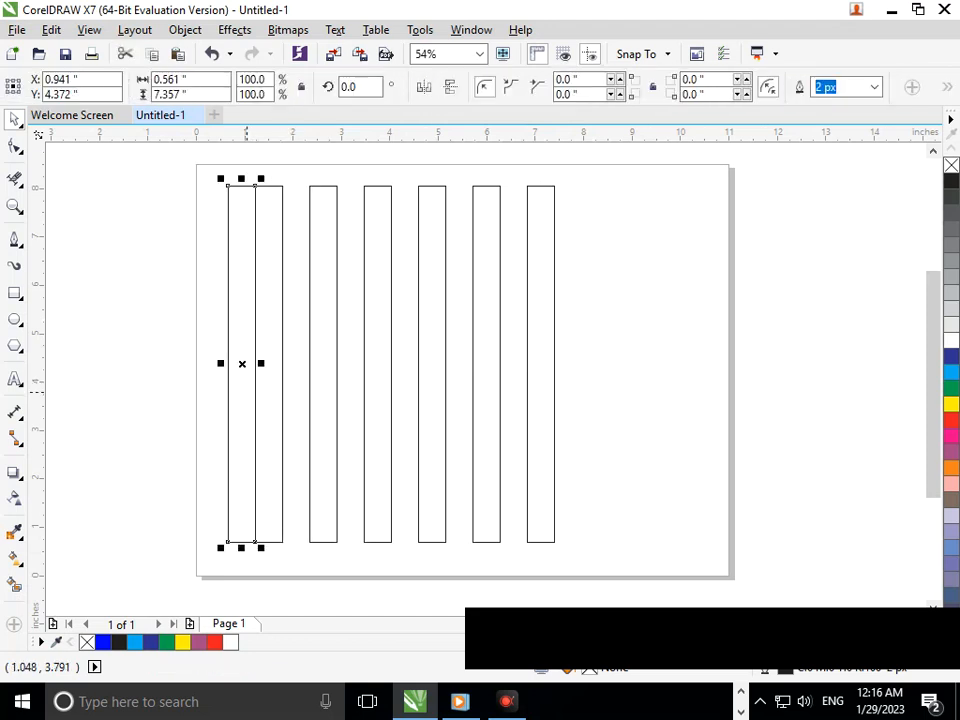
{"action": "key", "text": "Delete"}
Rotate a copy of all six vertical bars by 90 degrees to form a crossing set of horizontal bars
{"action": "left_click_drag", "start_coordinate": [217, 177], "coordinate": [553, 540]}
{"action": "left_click", "coordinate": [553, 528]}
{"action": "left_click_drag", "start_coordinate": [252, 182], "coordinate": [279, 443]}
{"action": "left_click", "coordinate": [722, 368]}
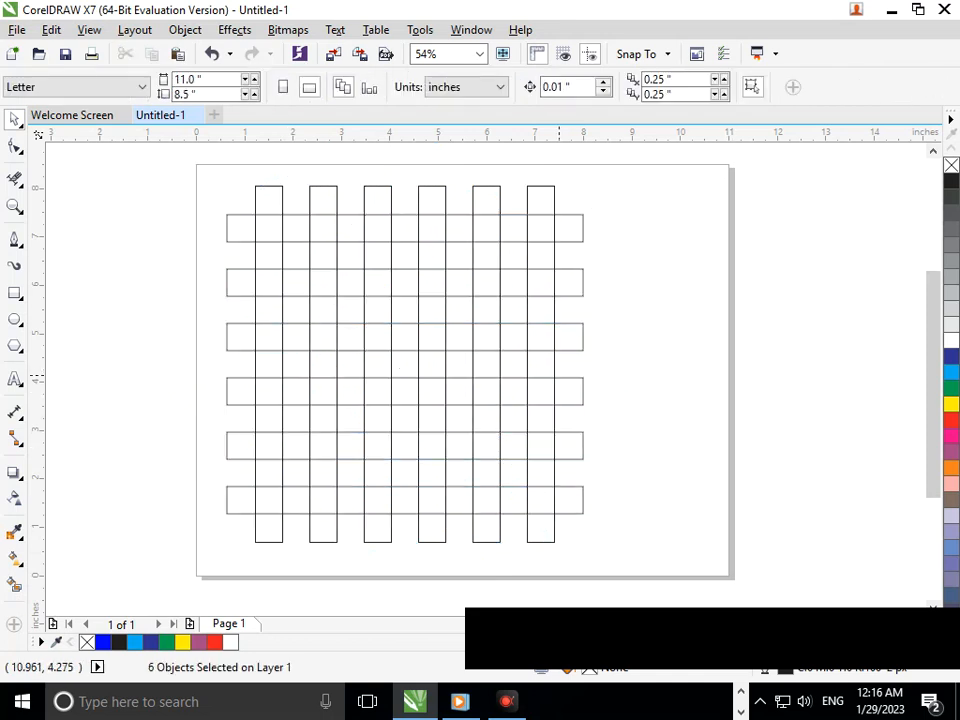
Rotate a copy of the top two horizontal bars into a diagonal pair at about 222.6°
{"action": "left_click", "coordinate": [576, 241]}
{"action": "left_click", "coordinate": [572, 296], "text": "shift"}
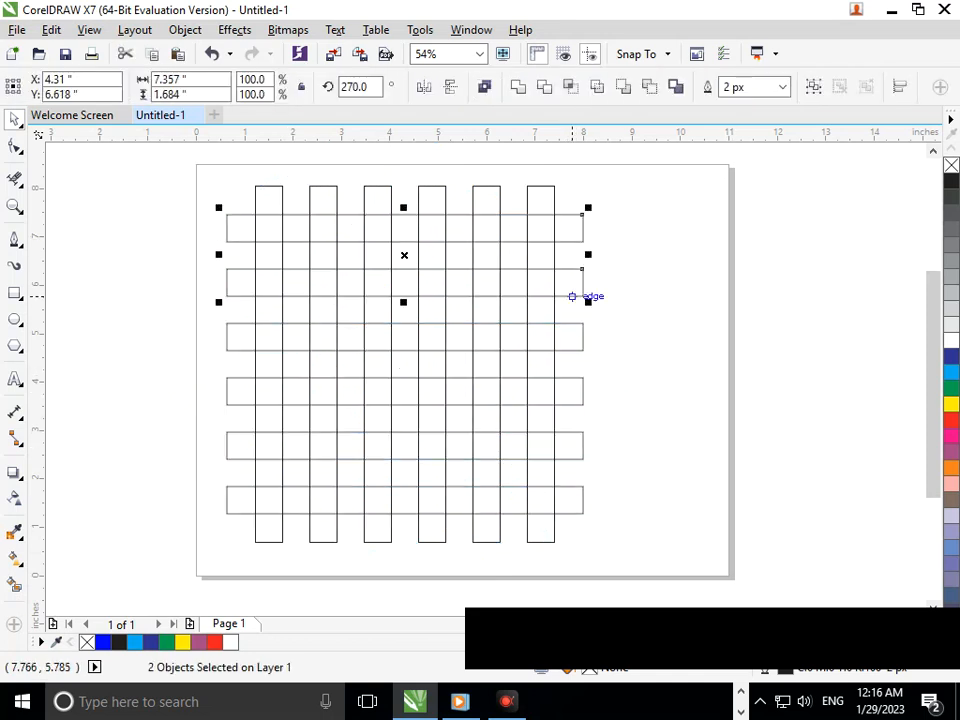
{"action": "left_click", "coordinate": [572, 296]}
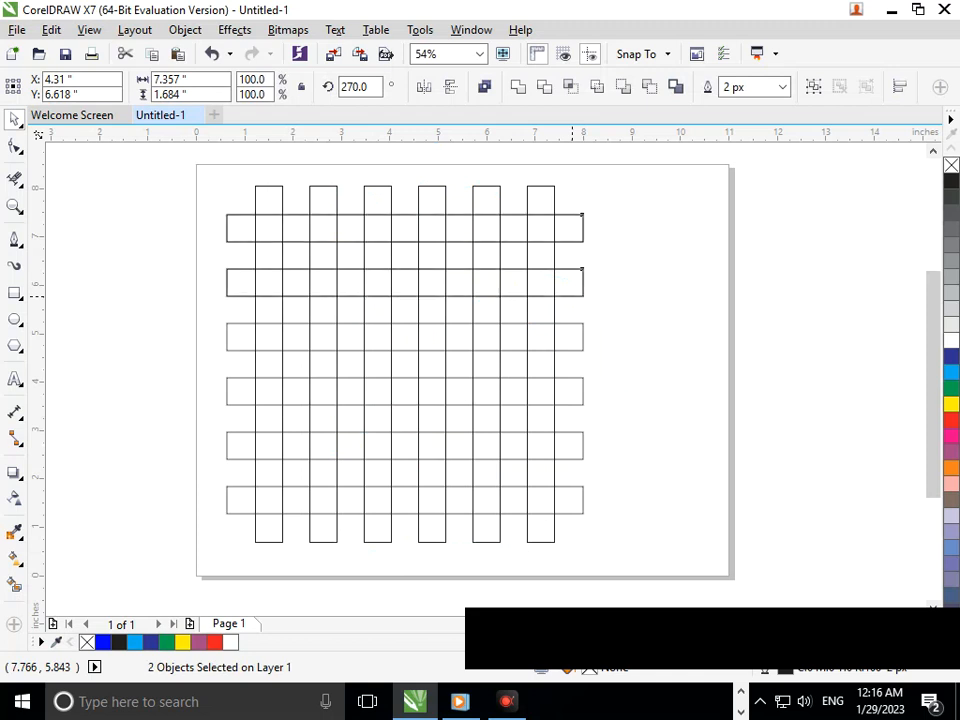
{"action": "left_click_drag", "start_coordinate": [588, 207], "coordinate": [512, 397]}
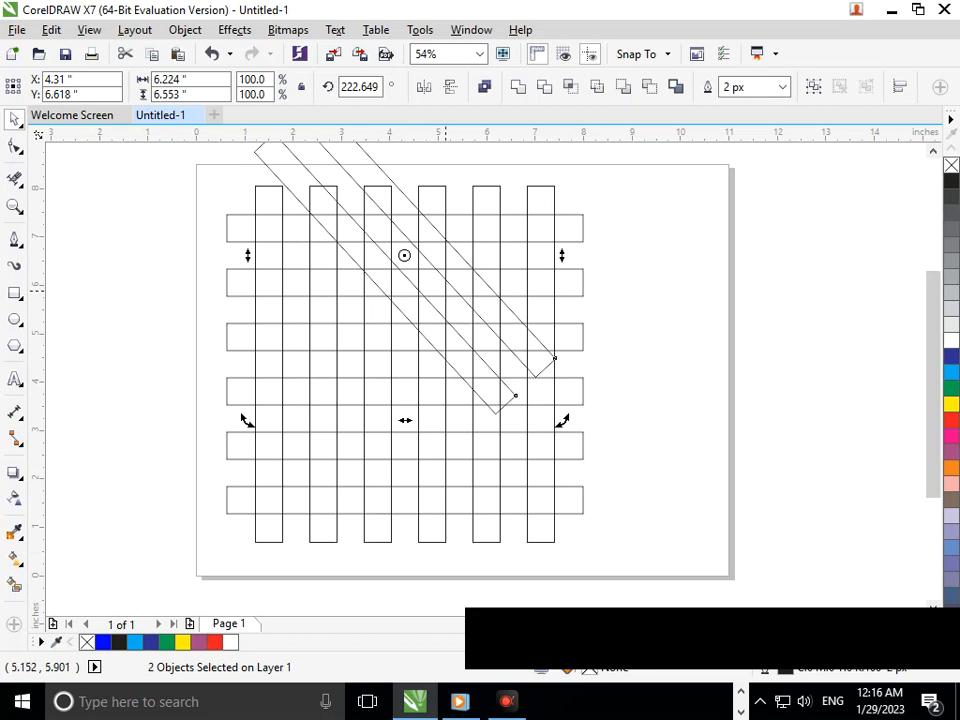
Move the diagonal pair down and left across the grid and rotate it to about 227°
{"action": "left_click", "coordinate": [440, 284]}
{"action": "left_click_drag", "start_coordinate": [399, 258], "coordinate": [359, 364]}
{"action": "left_click", "coordinate": [359, 364]}
{"action": "left_click_drag", "start_coordinate": [515, 528], "coordinate": [541, 521]}
{"action": "left_click", "coordinate": [656, 551]}
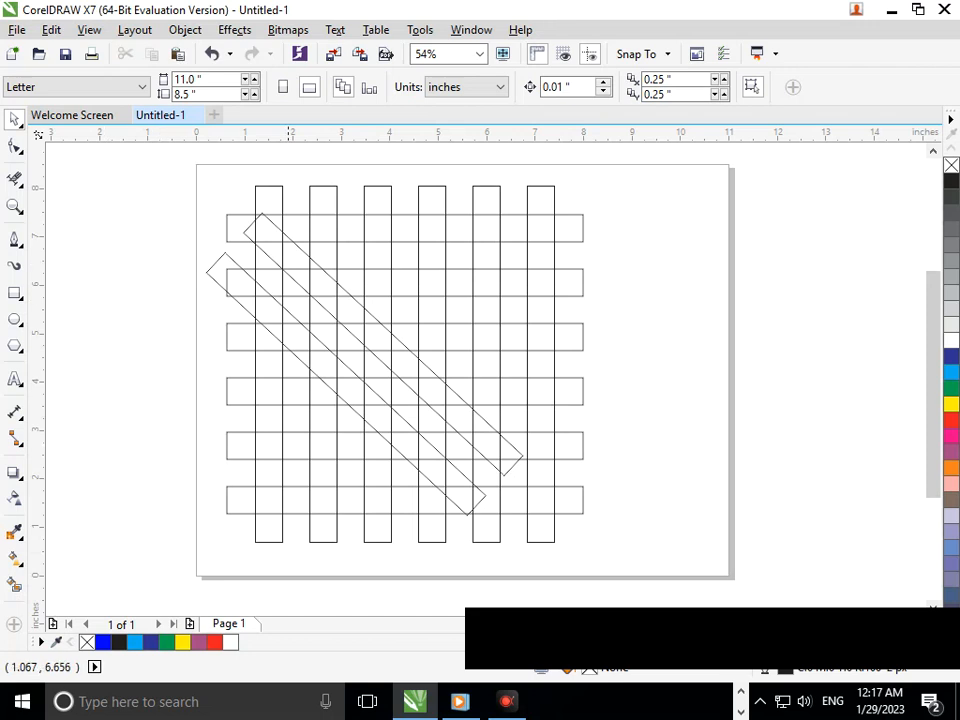
Convert the upper diagonal bar to curves and extend its lower-right end past the lowest horizontal bar
{"action": "left_click", "coordinate": [268, 254]}
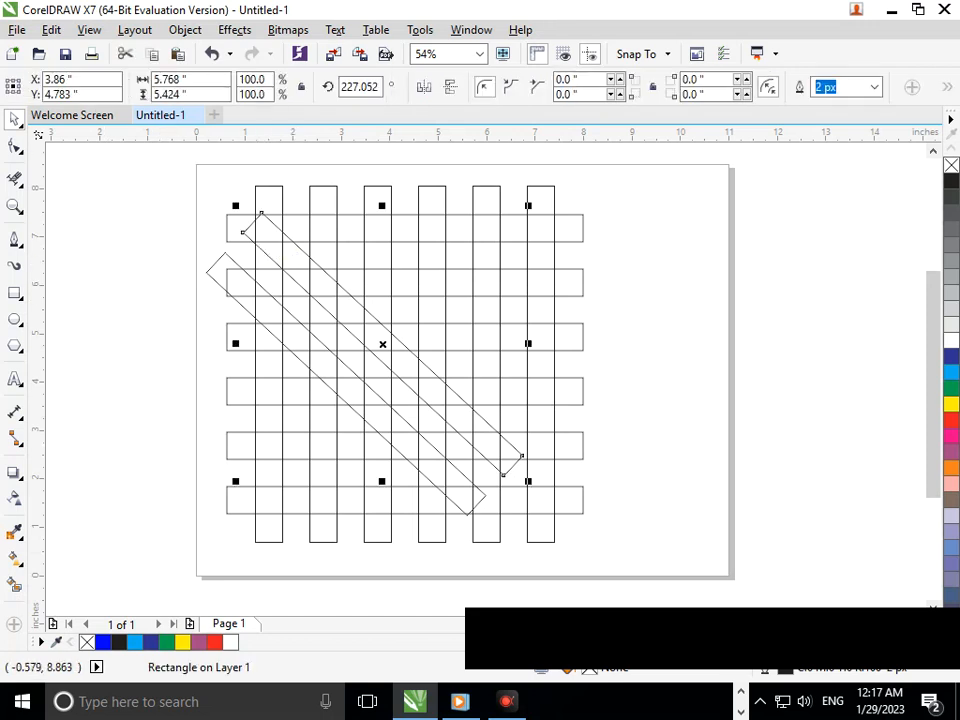
{"action": "left_click", "coordinate": [185, 29]}
{"action": "left_click", "coordinate": [240, 404]}
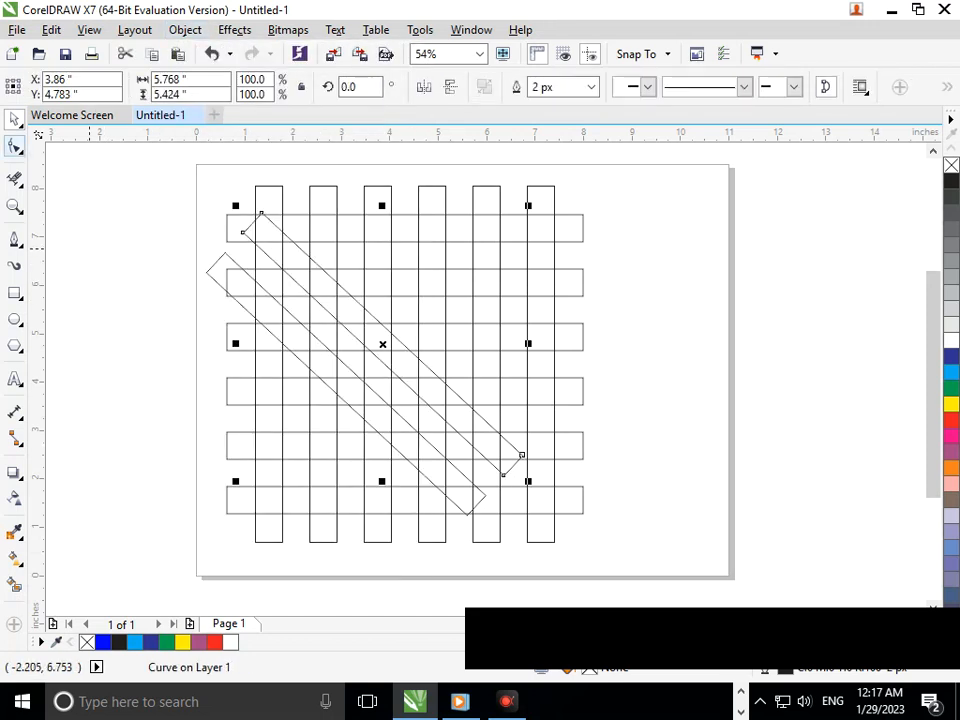
{"action": "key", "text": "F10"}
{"action": "left_click_drag", "start_coordinate": [548, 441], "coordinate": [586, 552]}
{"action": "left_click", "coordinate": [593, 485]}
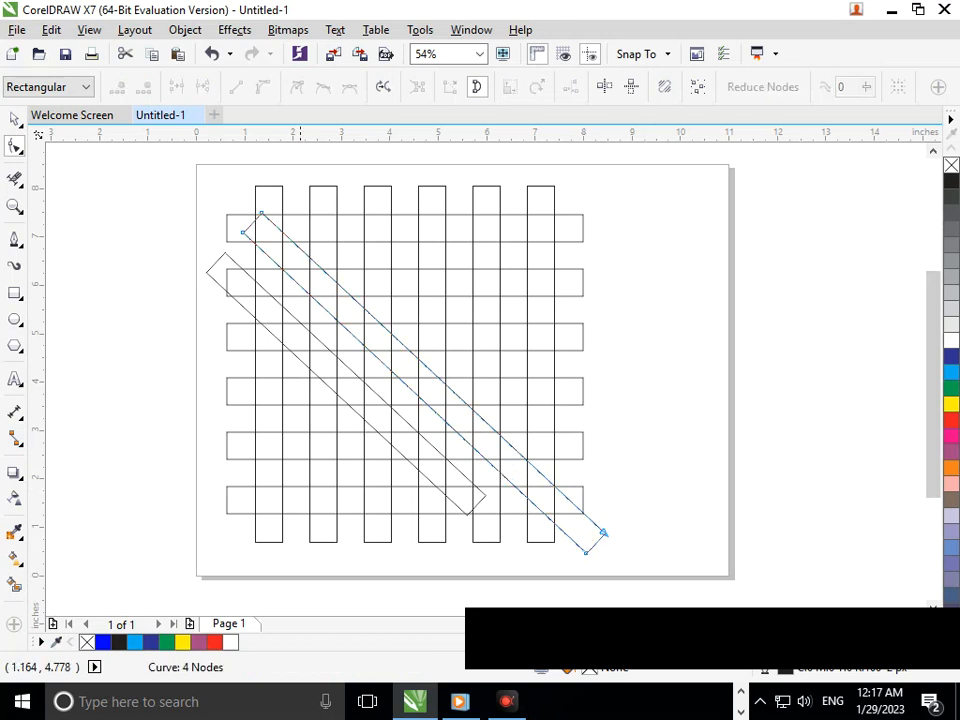
Delete the top four horizontal bars, keeping only the lowest two
{"action": "left_click", "coordinate": [14, 119]}
{"action": "left_click", "coordinate": [498, 283]}
{"action": "left_click", "coordinate": [576, 241]}
{"action": "key", "text": "Delete"}
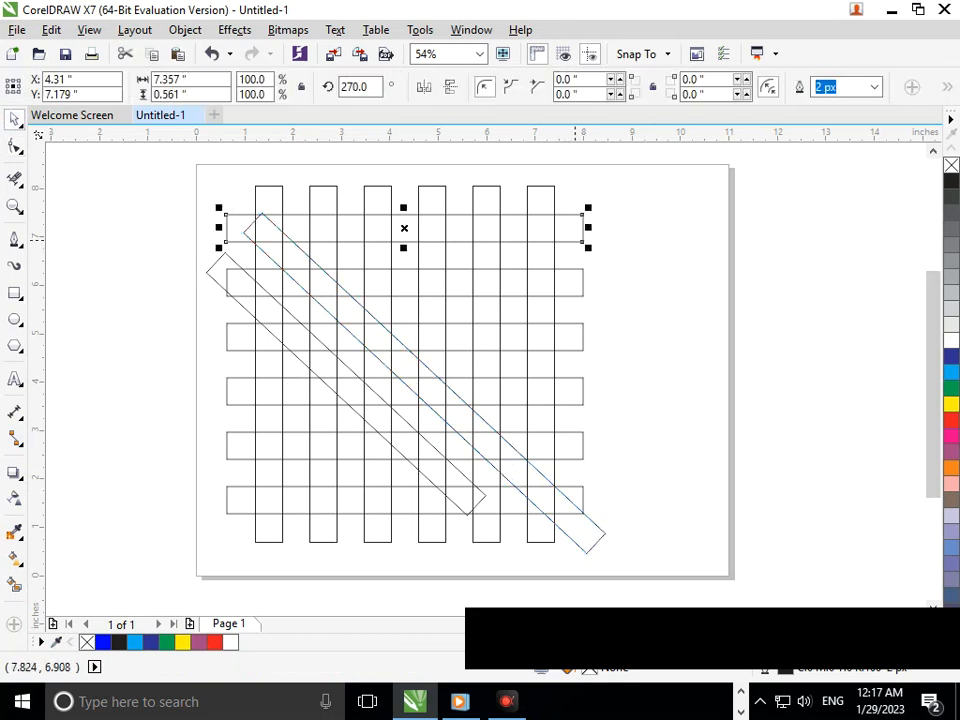
{"action": "left_click", "coordinate": [581, 284]}
{"action": "key", "text": "Delete"}
{"action": "left_click", "coordinate": [582, 336]}
{"action": "key", "text": "Delete"}
{"action": "left_click", "coordinate": [582, 390]}
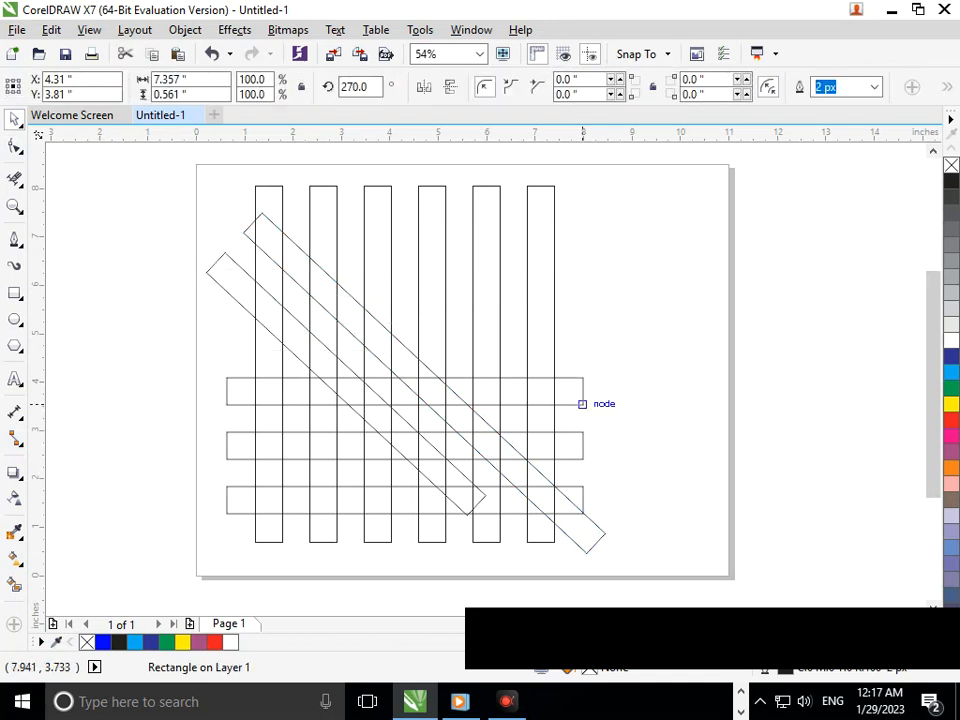
{"action": "key", "text": "Delete"}
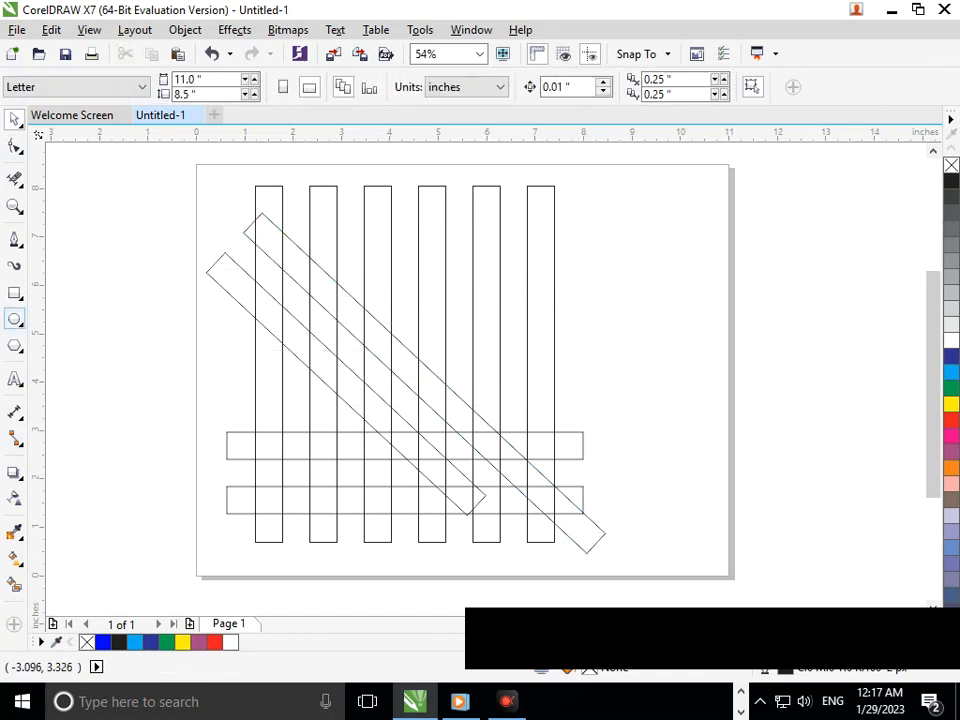
Draw a circle about 6.186 inches in diameter and nudge it left to X 4.282 inches, aligned with the outer vertical bars
{"action": "left_click", "coordinate": [14, 318]}
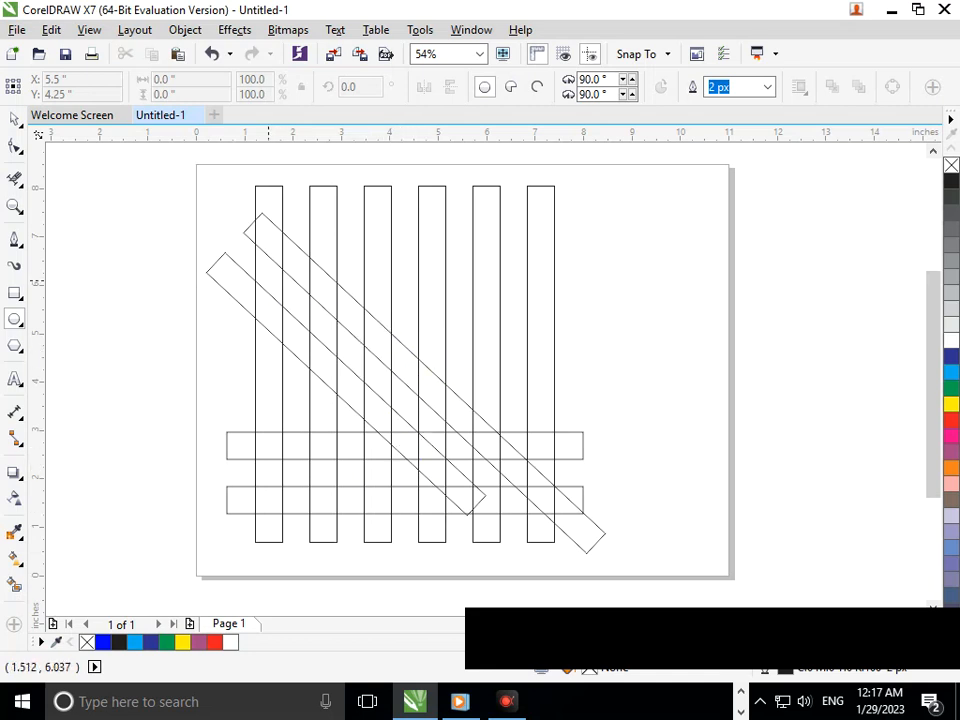
{"action": "left_click_drag", "start_coordinate": [277, 228], "coordinate": [478, 512]}
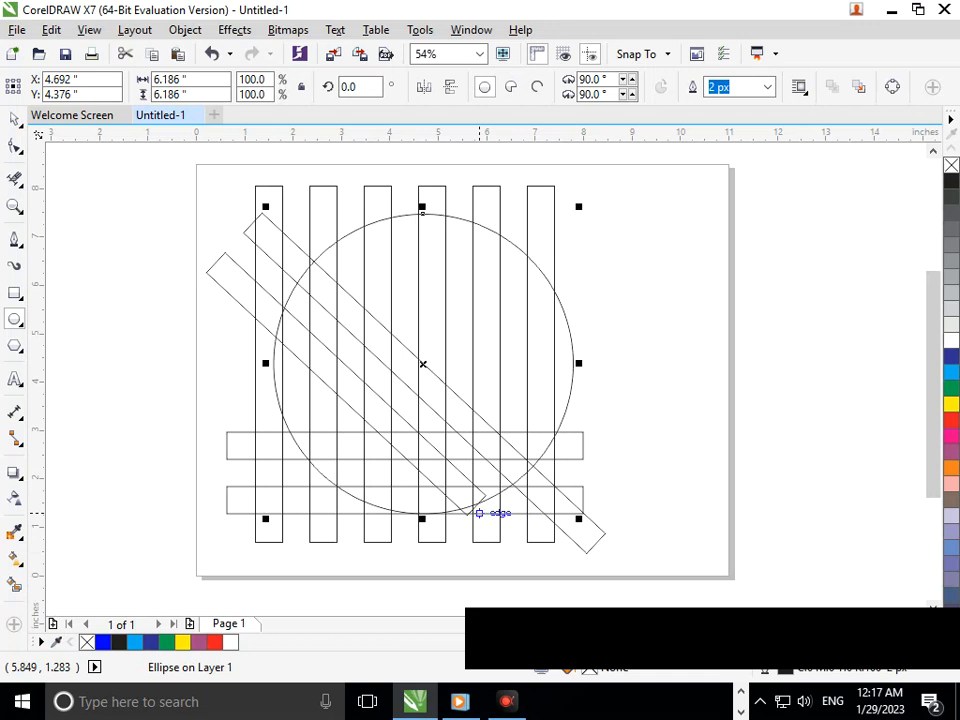
{"action": "key", "text": "Left"}
{"action": "key", "text": "Left"}
{"action": "key", "text": "Left"}
{"action": "key", "text": "Left"}
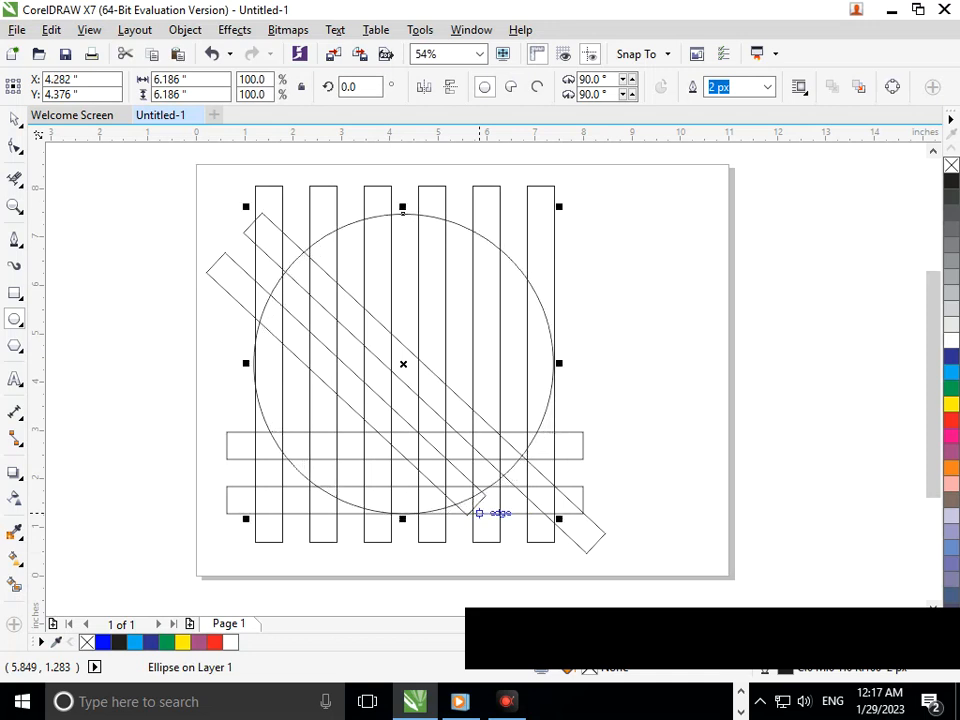
Add three evenly spaced concentric copies inside the circle, from about 5.063 down to 2.817 inches in diameter
{"action": "left_click_drag", "start_coordinate": [247, 518], "coordinate": [278, 486]}
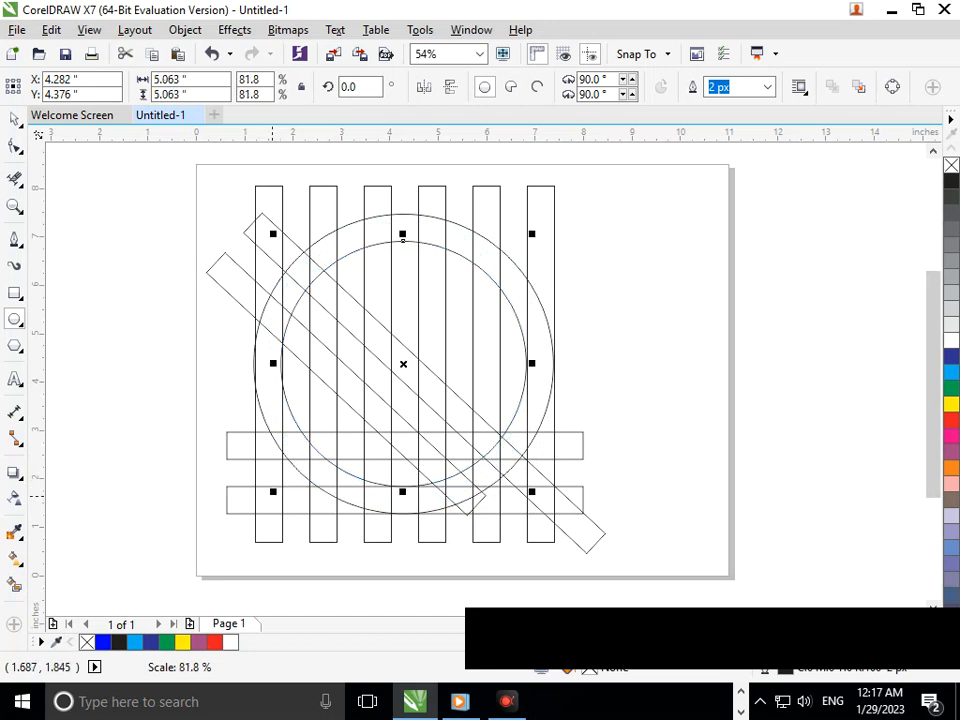
{"action": "key", "text": "ctrl+r"}
{"action": "key", "text": "ctrl+r"}
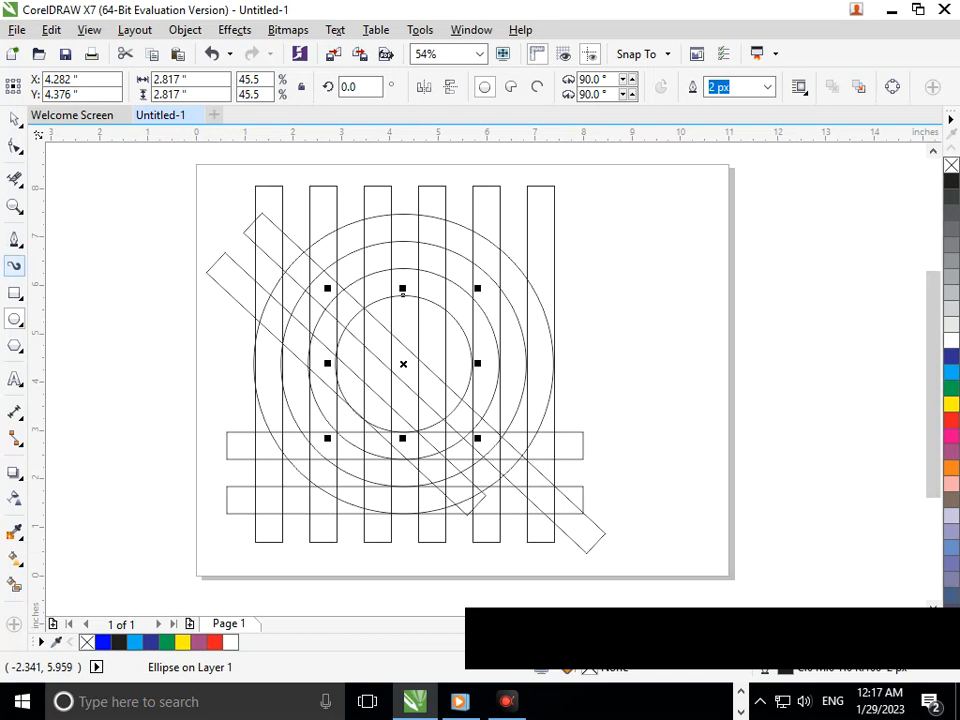
{"action": "left_click", "coordinate": [14, 119]}
{"action": "left_click", "coordinate": [66, 364]}
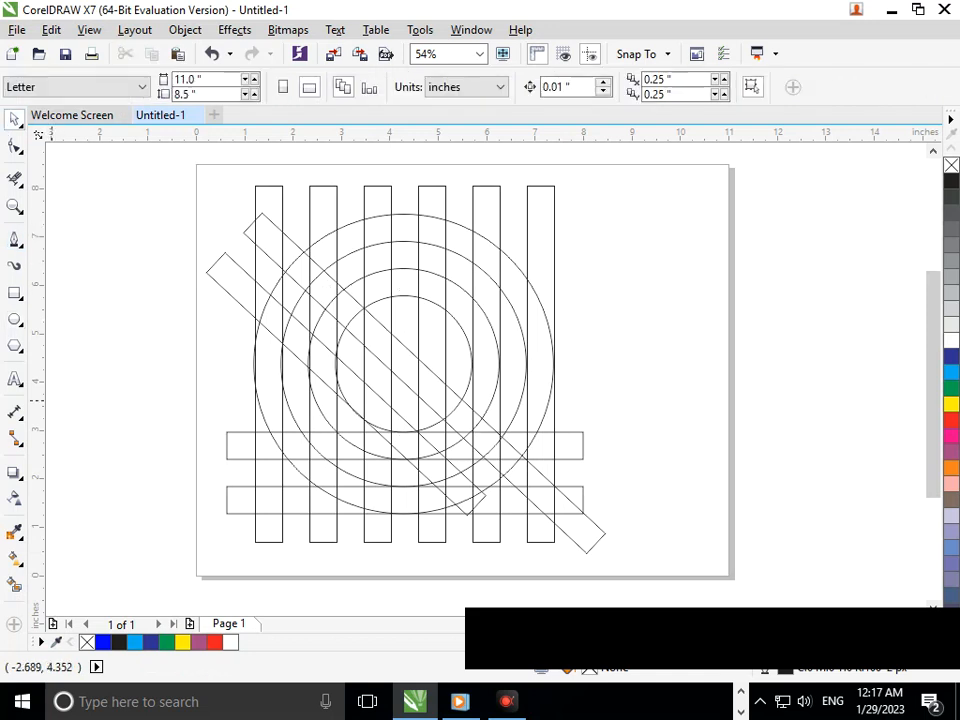
Smart Fill the right part of the lowest horizontal bar in blue with a 2 px outline, ending at the long diagonal's edge
{"action": "left_click", "coordinate": [14, 585]}
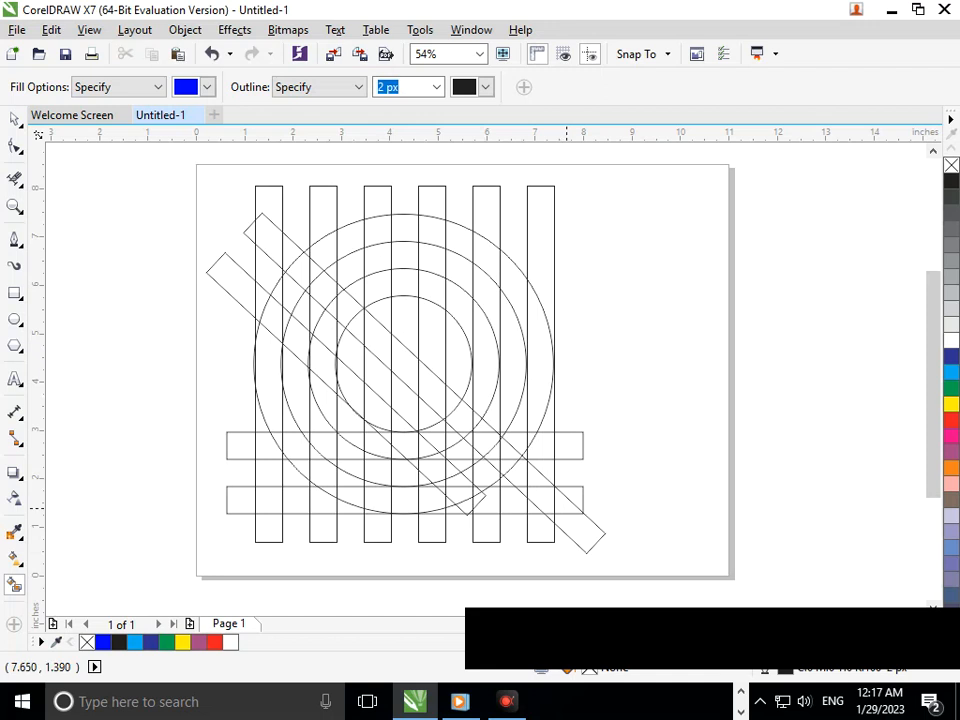
{"action": "left_click", "coordinate": [568, 507]}
{"action": "left_click", "coordinate": [539, 509]}
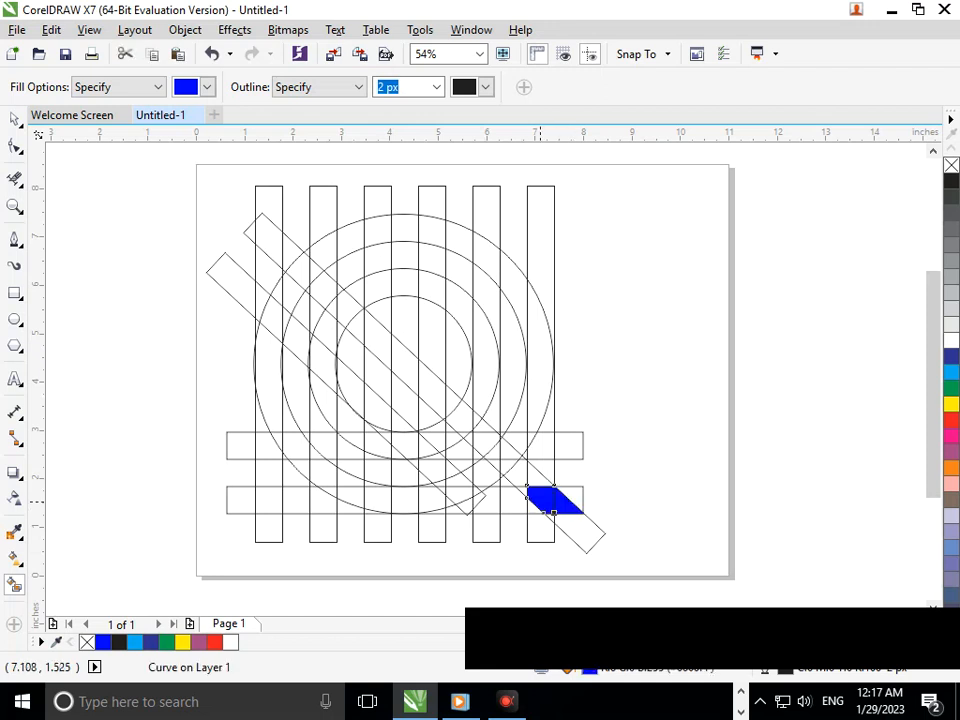
{"action": "left_click", "coordinate": [513, 506]}
{"action": "left_click", "coordinate": [485, 506]}
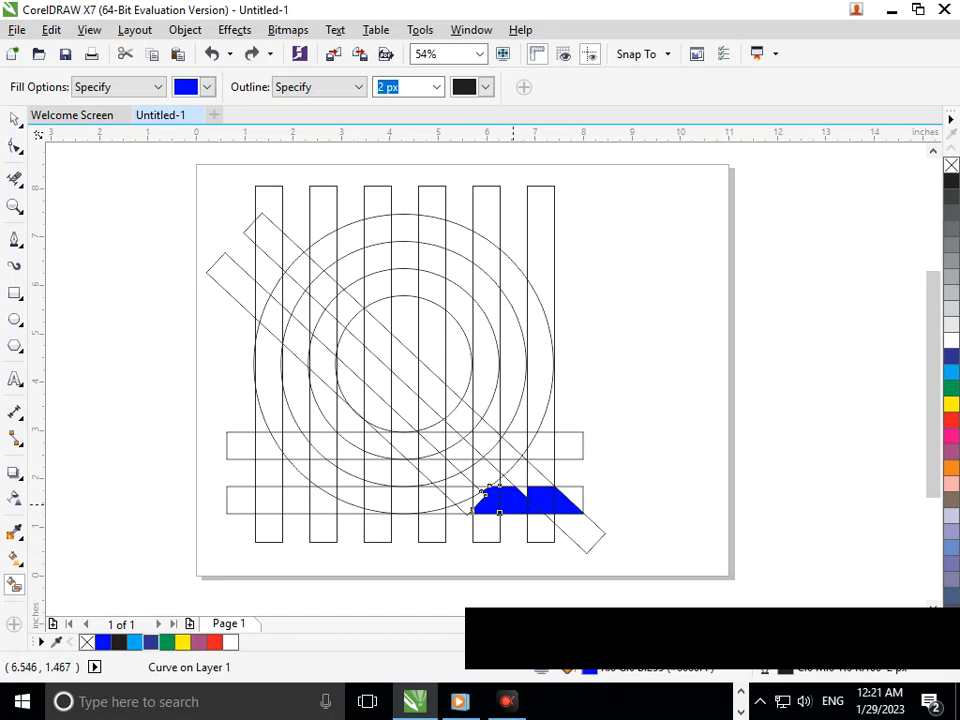
{"action": "left_click", "coordinate": [469, 506]}
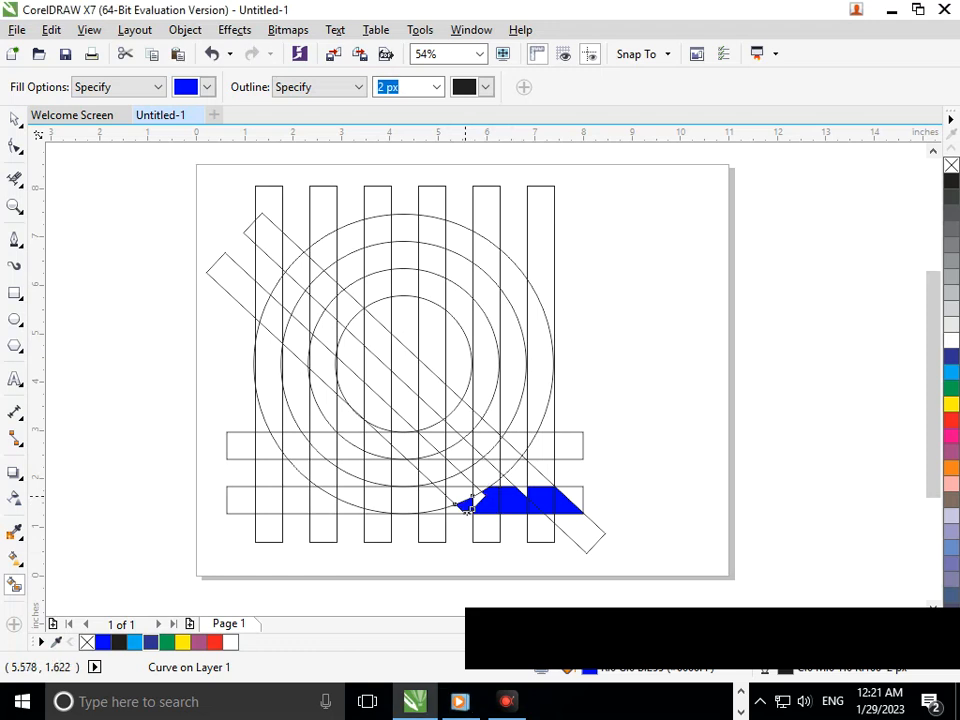
{"action": "left_click", "coordinate": [466, 497]}
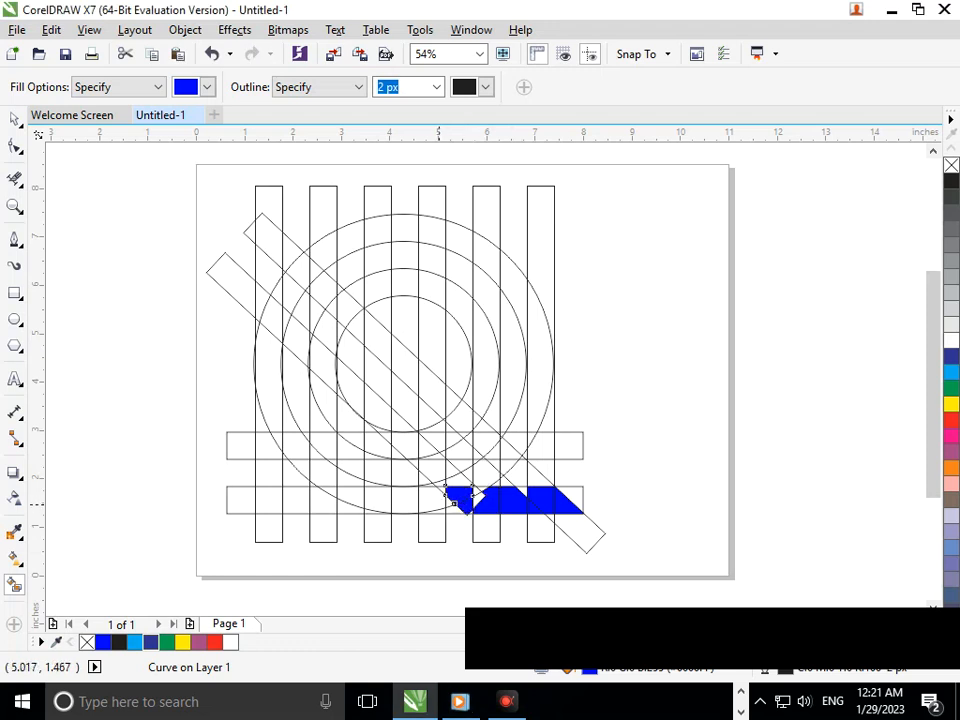
Fill the outer ring's lower-left arc segments in blue, from the lower diagonal bar down into the lowest horizontal bar
{"action": "left_click", "coordinate": [280, 430]}
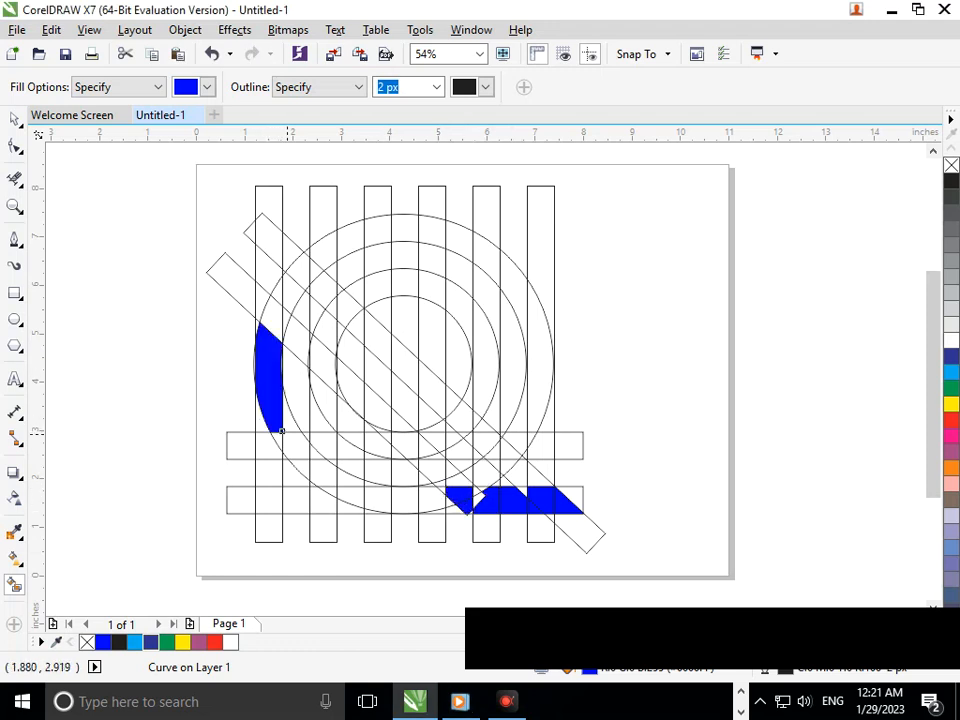
{"action": "left_click", "coordinate": [297, 446]}
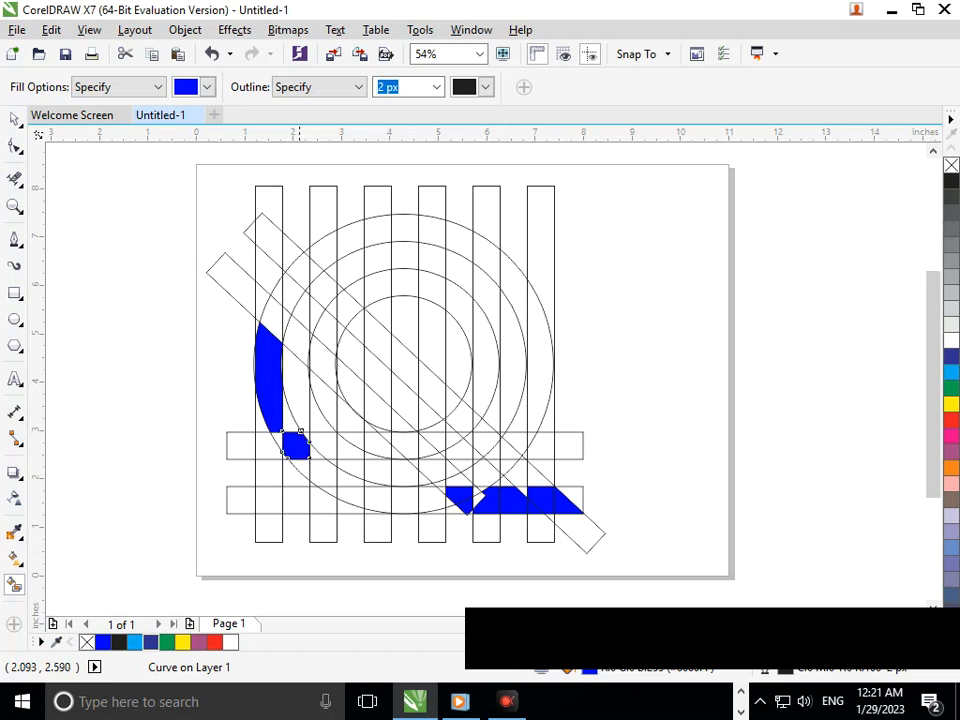
{"action": "left_click", "coordinate": [306, 470]}
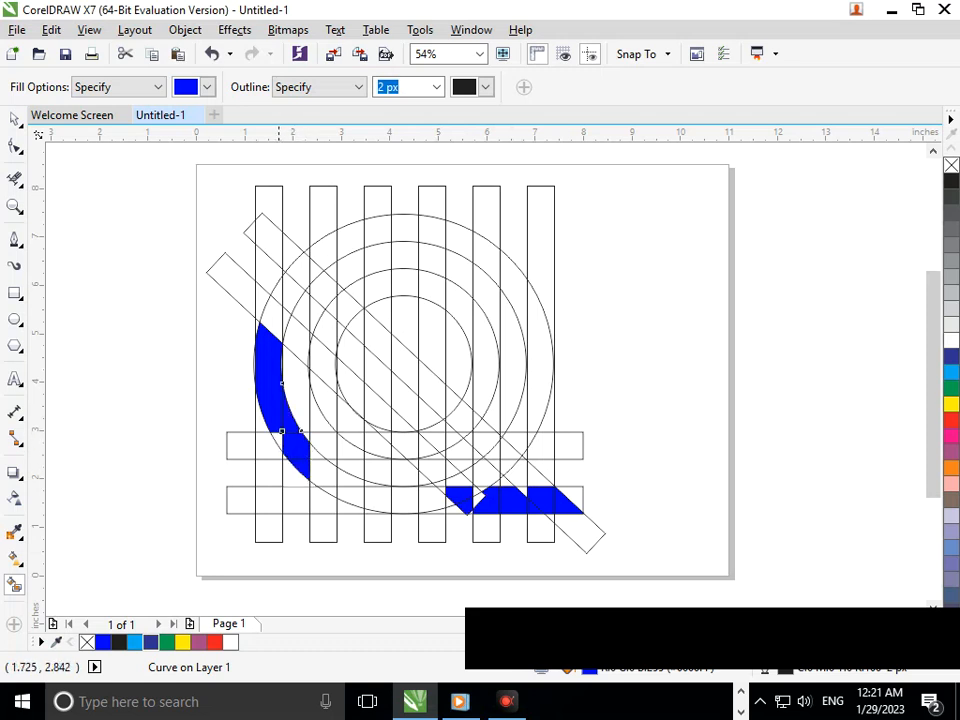
{"action": "left_click", "coordinate": [317, 469]}
{"action": "left_click", "coordinate": [346, 486]}
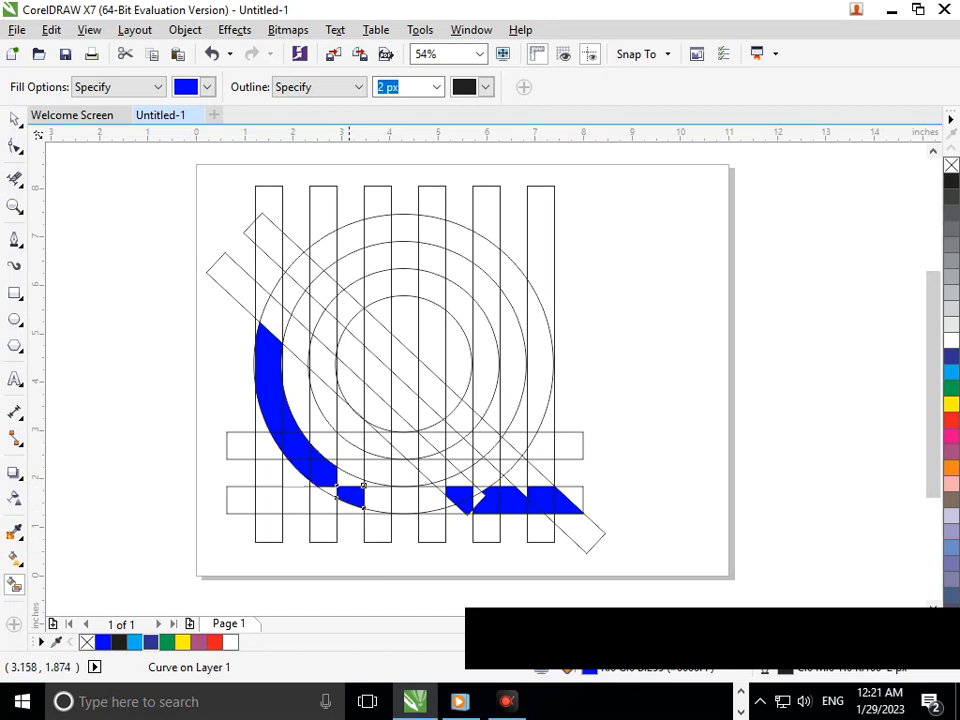
{"action": "left_click", "coordinate": [380, 496]}
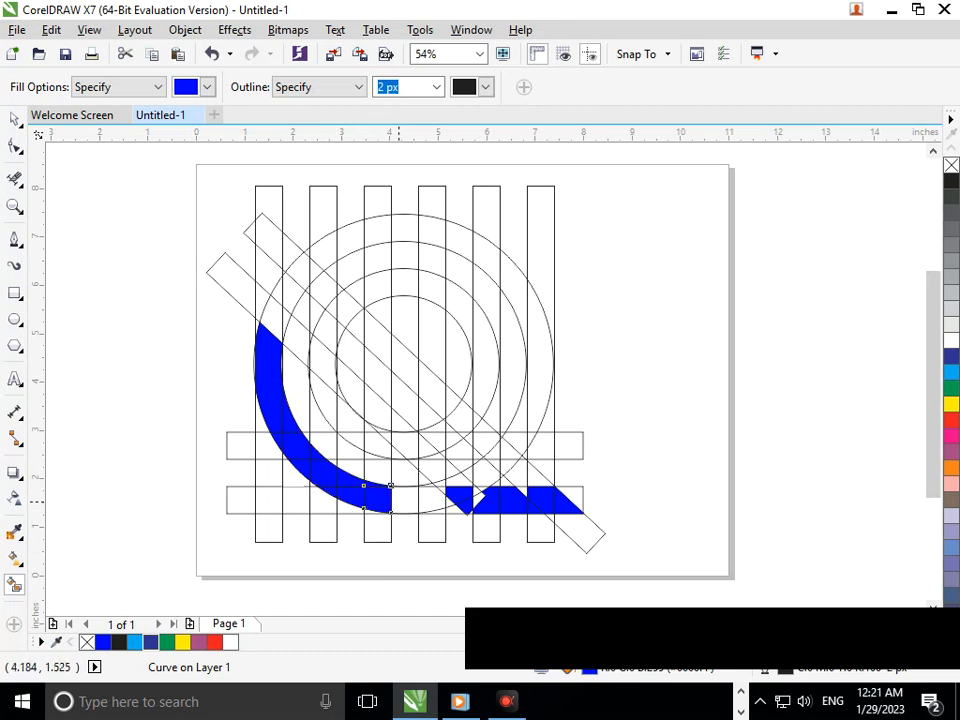
Fill the remaining gaps in the lowest bar in blue to join the ring's arc to the bar's right part
{"action": "left_click", "coordinate": [405, 498]}
{"action": "left_click", "coordinate": [432, 497]}
{"action": "left_click", "coordinate": [461, 510]}
{"action": "left_click", "coordinate": [442, 511]}
{"action": "left_click", "coordinate": [454, 505]}
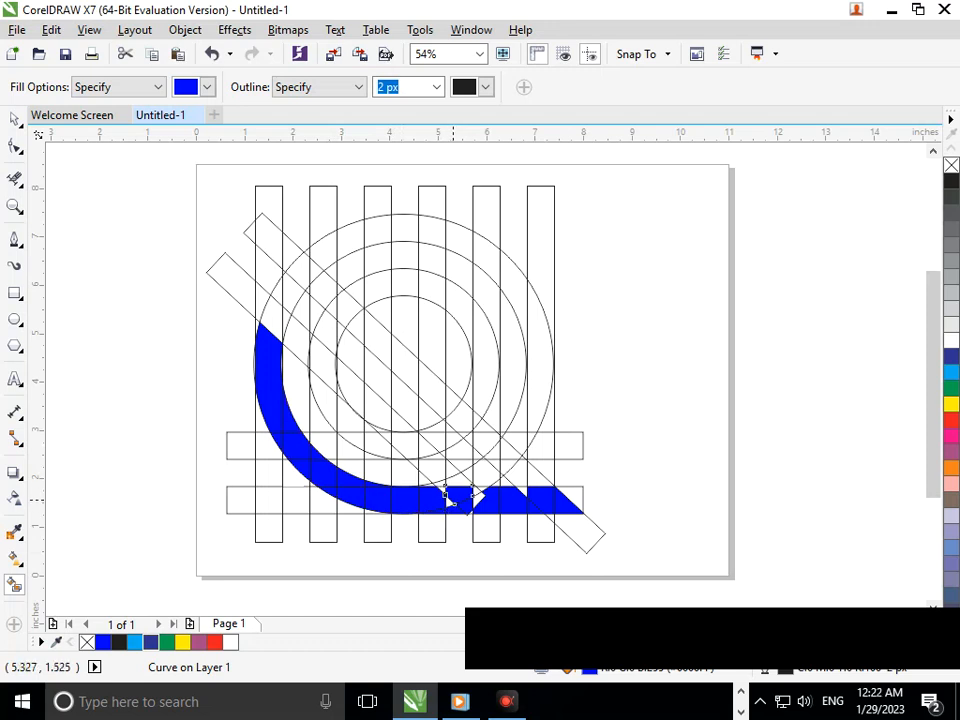
{"action": "left_click", "coordinate": [476, 495]}
{"action": "left_click", "coordinate": [480, 488]}
{"action": "left_click", "coordinate": [521, 492]}
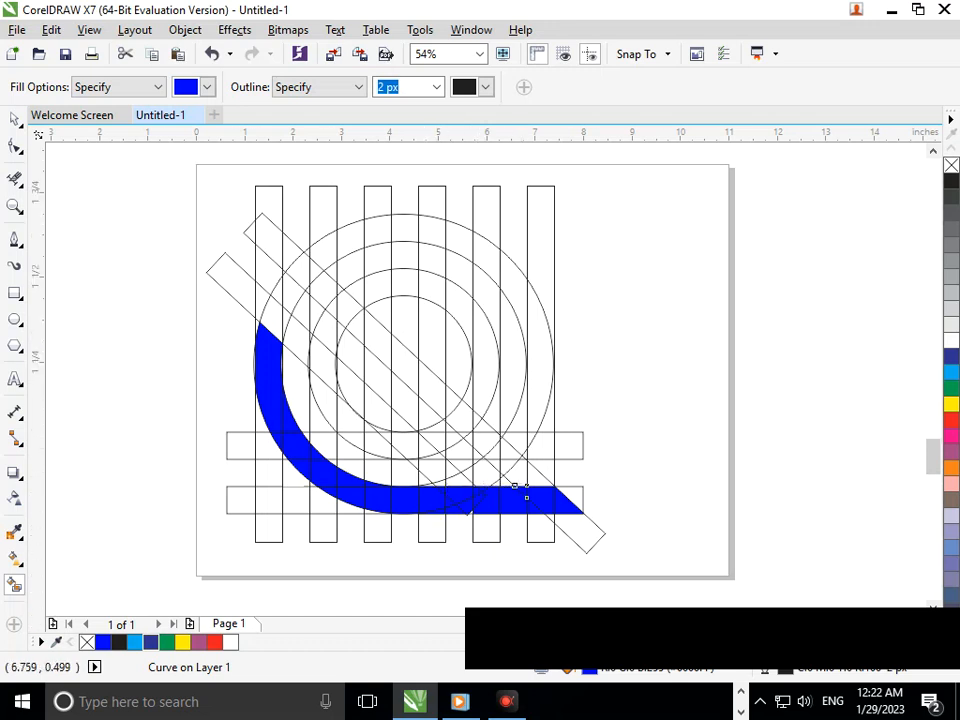
Fill the leftover slivers along the lower edge of the blue band in blue
{"action": "scroll", "coordinate": [466, 507], "scroll_direction": "up", "scroll_amount": 5}
{"action": "left_click", "coordinate": [470, 391]}
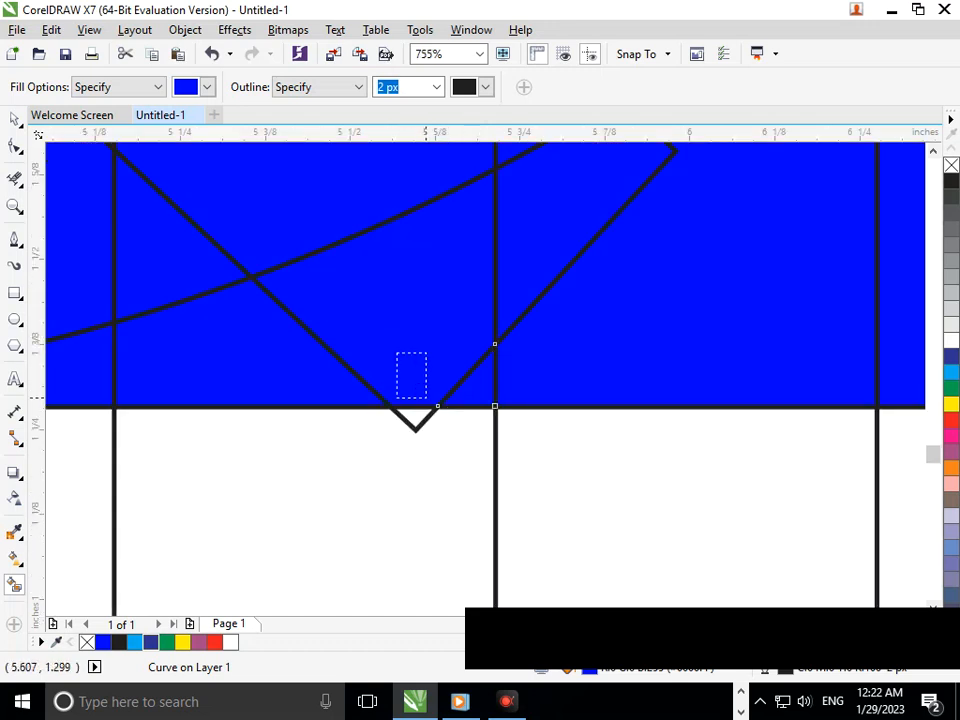
{"action": "scroll", "coordinate": [425, 398], "scroll_direction": "down", "scroll_amount": 1}
{"action": "scroll", "coordinate": [359, 361], "scroll_direction": "down", "scroll_amount": 1}
{"action": "scroll", "coordinate": [298, 386], "scroll_direction": "up", "scroll_amount": 3}
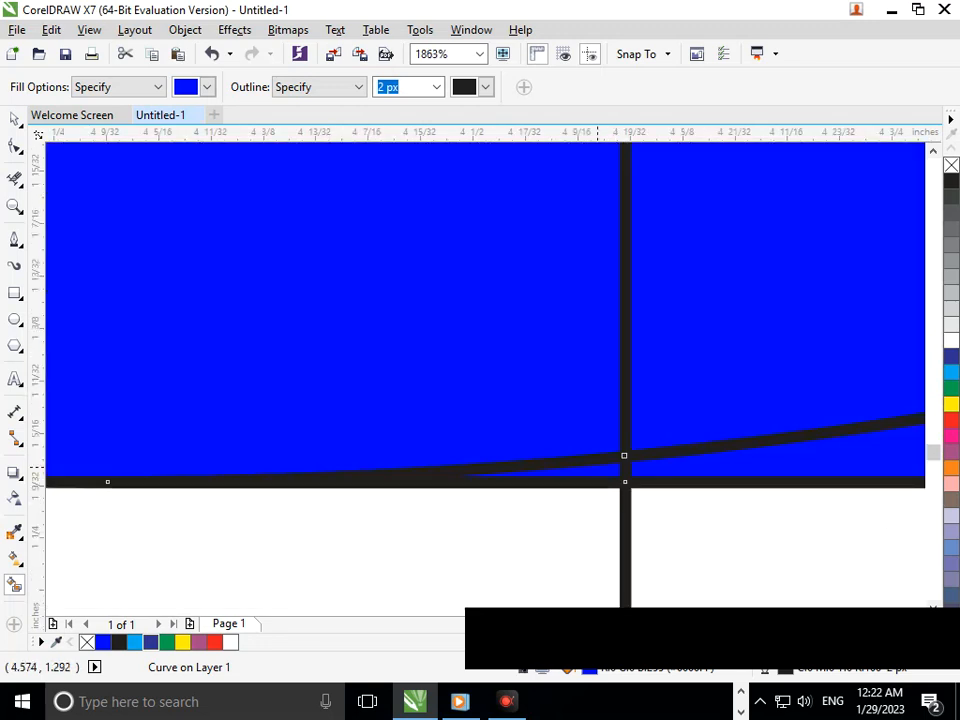
{"action": "scroll", "coordinate": [565, 463], "scroll_direction": "down", "scroll_amount": 4}
{"action": "key", "text": "F2"}
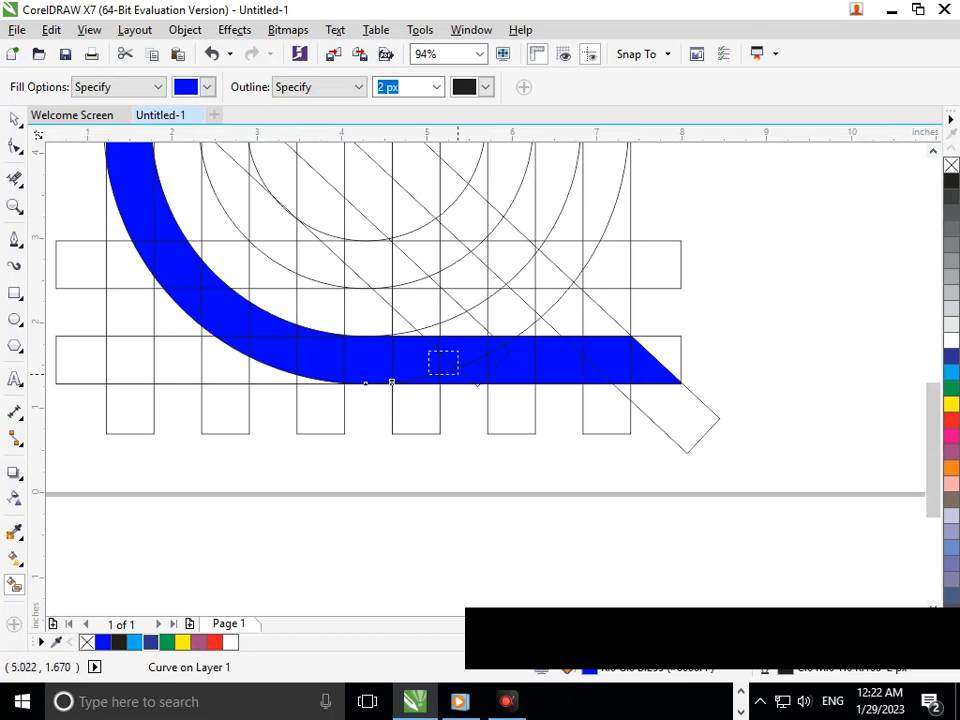
{"action": "left_click_drag", "start_coordinate": [426, 345], "coordinate": [580, 427]}
{"action": "key", "text": "F3"}
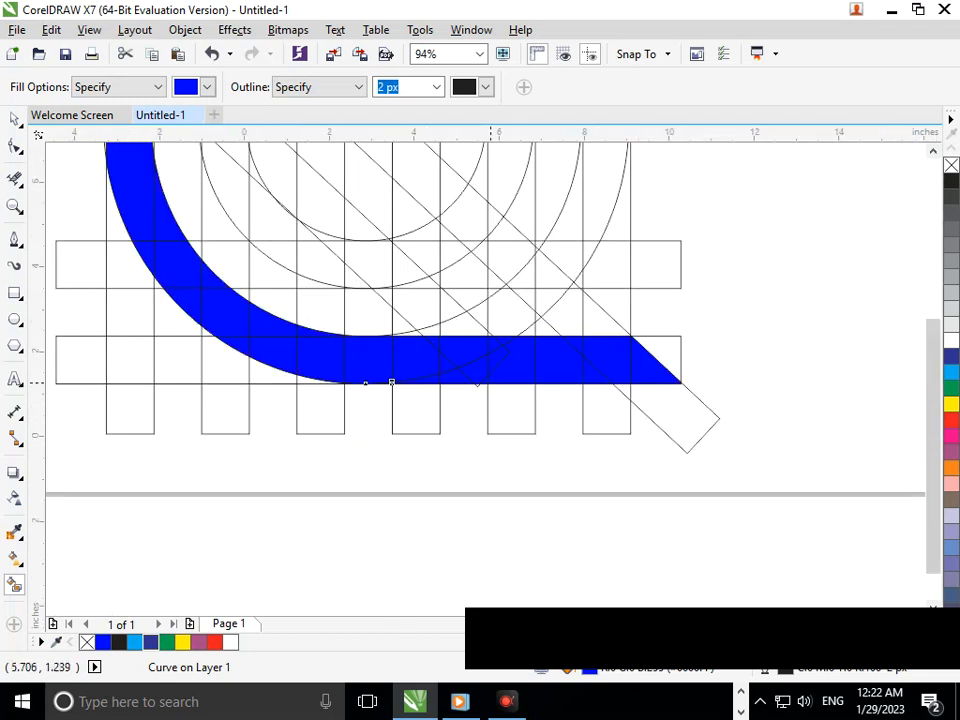
{"action": "key", "text": "F3"}
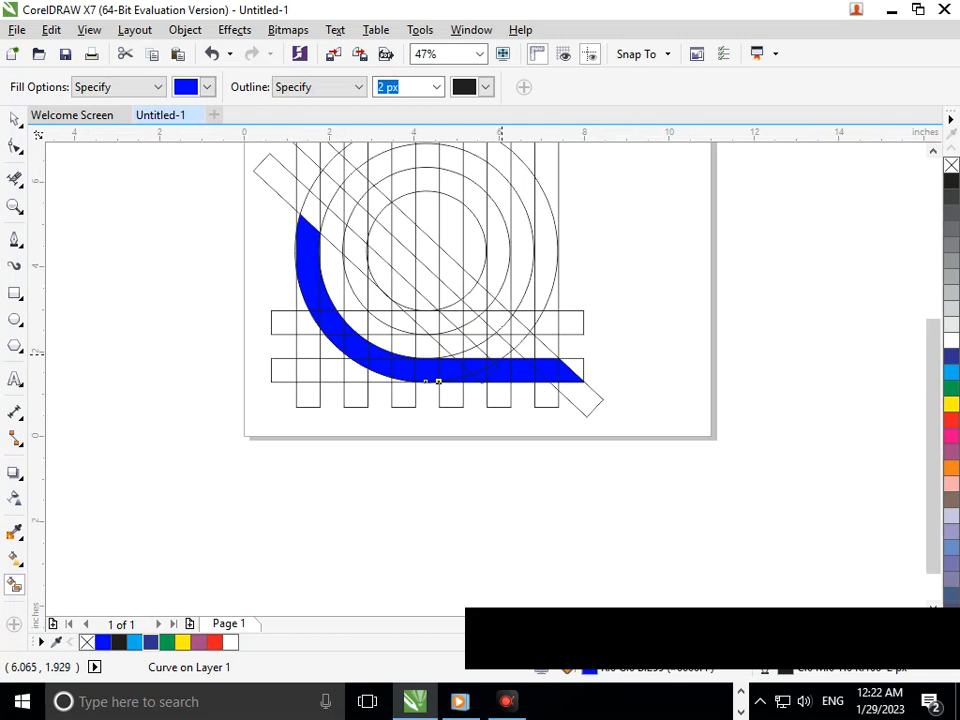
Fill the lower segment of the middle diagonal band in blue, from the innermost circle down to the lowest horizontal bar
{"action": "left_click", "coordinate": [497, 347]}
{"action": "left_click", "coordinate": [476, 339]}
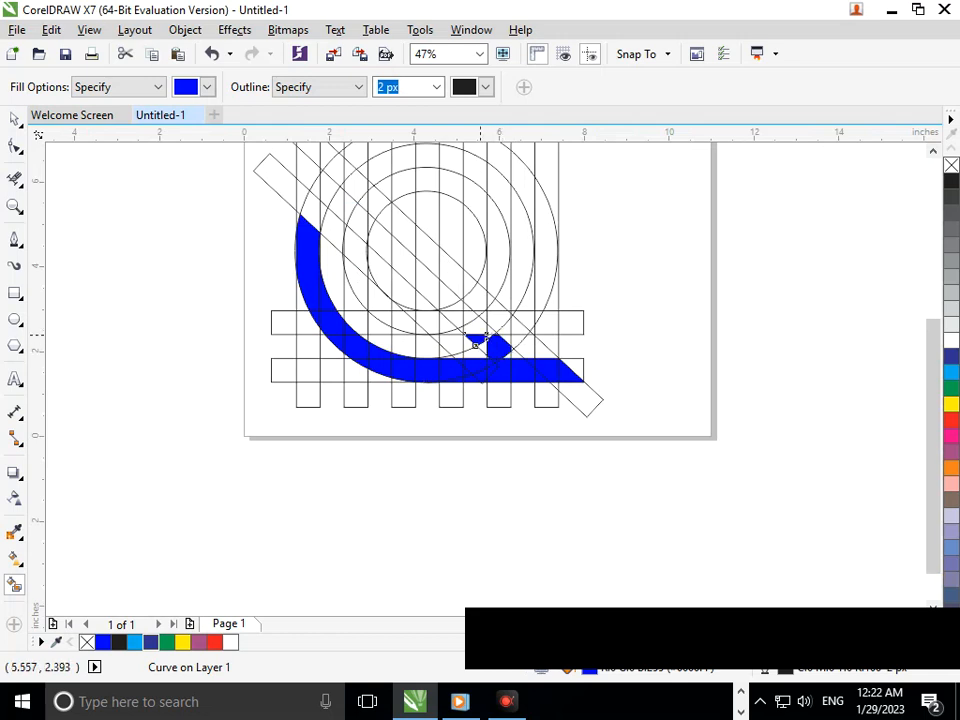
{"action": "left_click", "coordinate": [467, 316]}
{"action": "left_click", "coordinate": [454, 305]}
{"action": "left_click", "coordinate": [456, 318]}
{"action": "left_click", "coordinate": [474, 333]}
{"action": "left_click", "coordinate": [489, 338]}
{"action": "left_click", "coordinate": [492, 334]}
Fill the inner ring's right and upper arc segments in blue, from the lower diagonal around to the upper diagonal's edge
{"action": "left_click", "coordinate": [474, 300]}
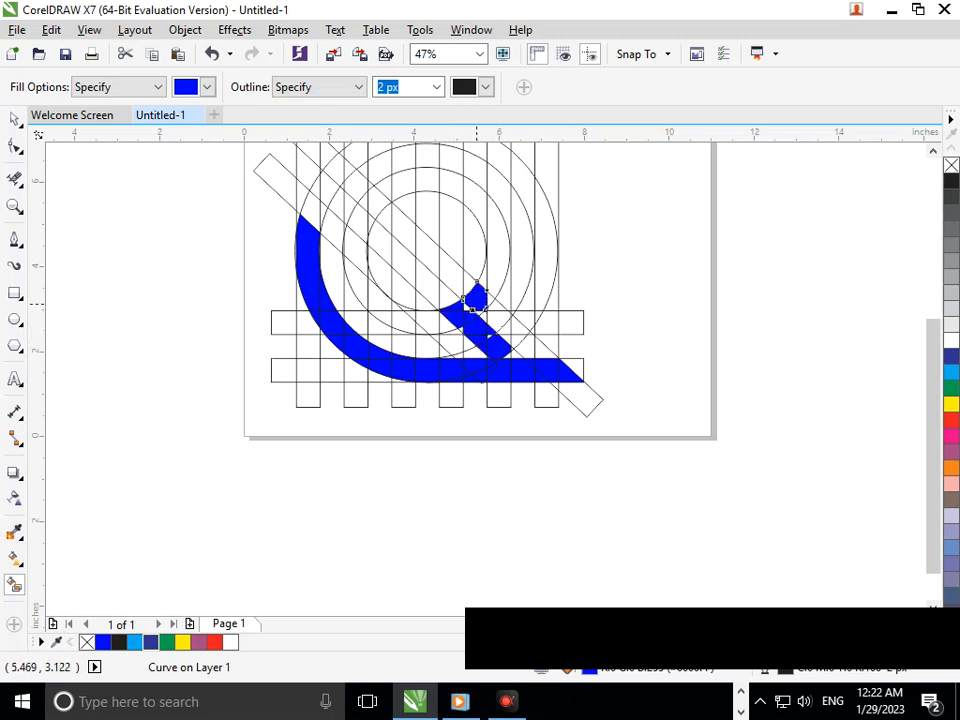
{"action": "left_click", "coordinate": [485, 280]}
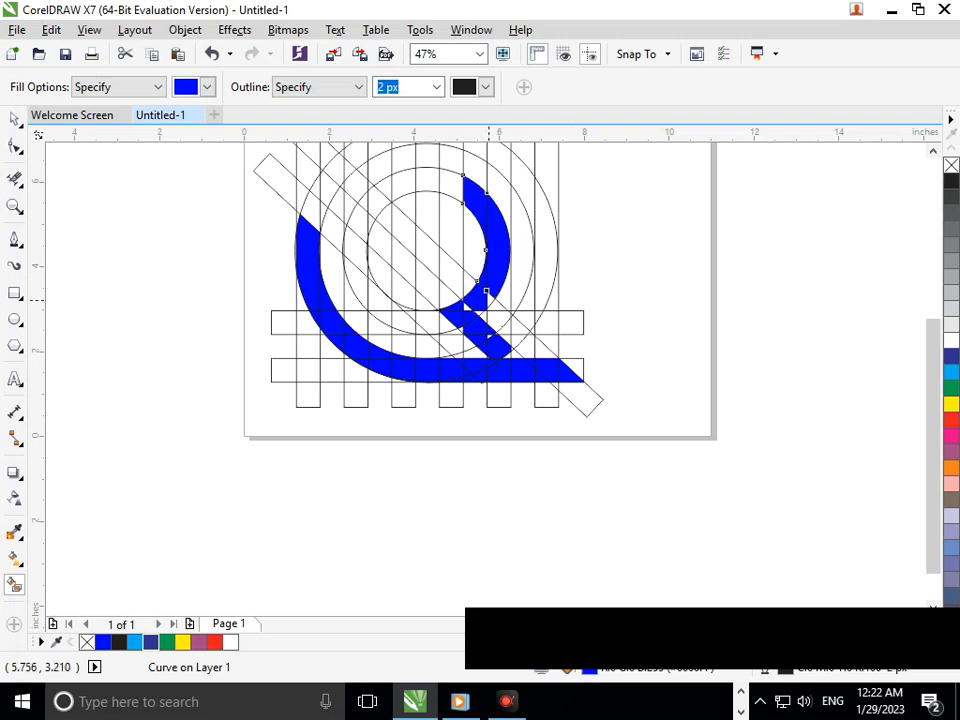
{"action": "left_click", "coordinate": [472, 306]}
{"action": "left_click", "coordinate": [451, 178]}
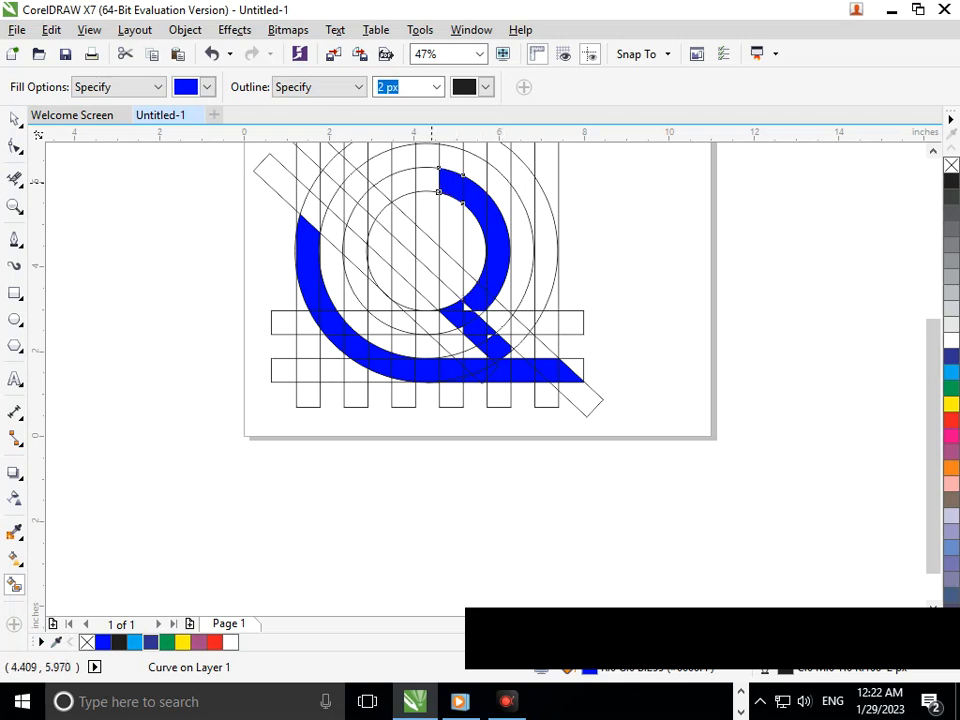
{"action": "left_click", "coordinate": [431, 181]}
{"action": "left_click", "coordinate": [411, 182]}
{"action": "left_click", "coordinate": [386, 187]}
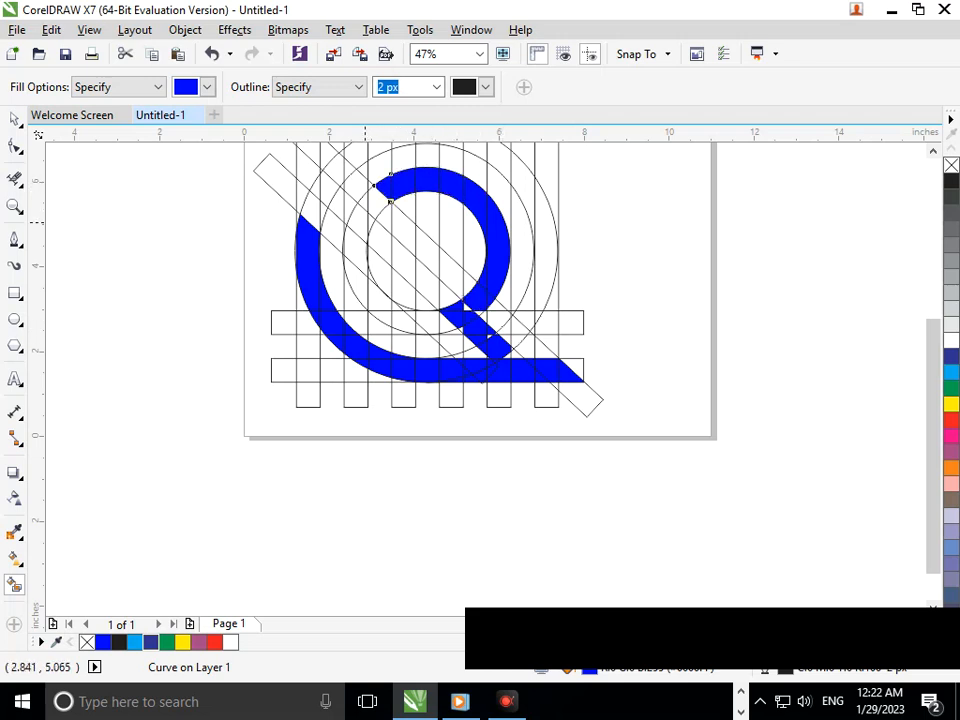
Fill the upper-left part of the middle diagonal band and the adjoining outer-ring segment in blue
{"action": "left_click", "coordinate": [346, 208]}
{"action": "left_click", "coordinate": [330, 188]}
{"action": "left_click", "coordinate": [333, 166]}
{"action": "left_click", "coordinate": [318, 185]}
{"action": "left_click", "coordinate": [336, 202]}
{"action": "left_click", "coordinate": [343, 168]}
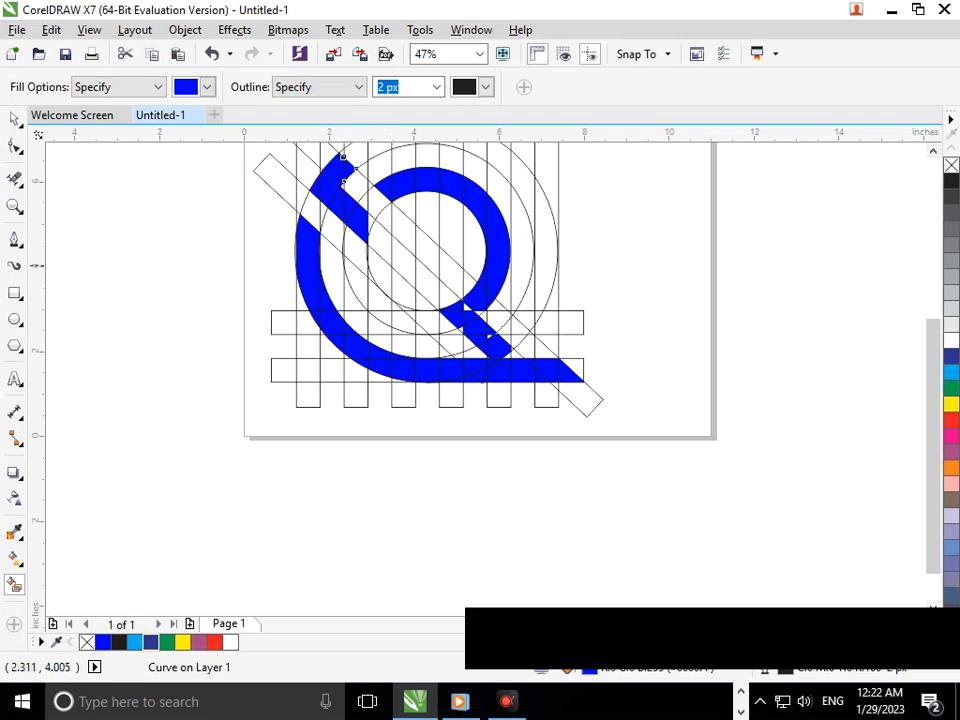
{"action": "left_click", "coordinate": [350, 190]}
Fill the inner ring's lower-left arc in blue down to the diagonal's edge, undoing the fill that overshoots it
{"action": "left_click", "coordinate": [356, 235]}
{"action": "left_click", "coordinate": [378, 280]}
{"action": "left_click", "coordinate": [400, 318]}
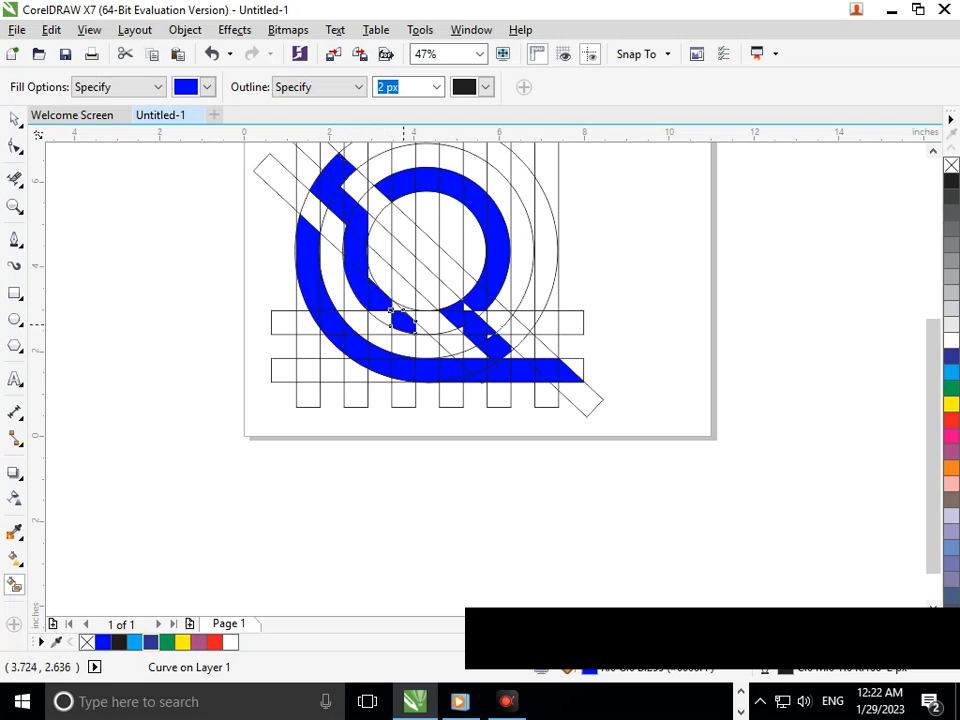
{"action": "left_click", "coordinate": [421, 317]}
{"action": "left_click", "coordinate": [429, 320]}
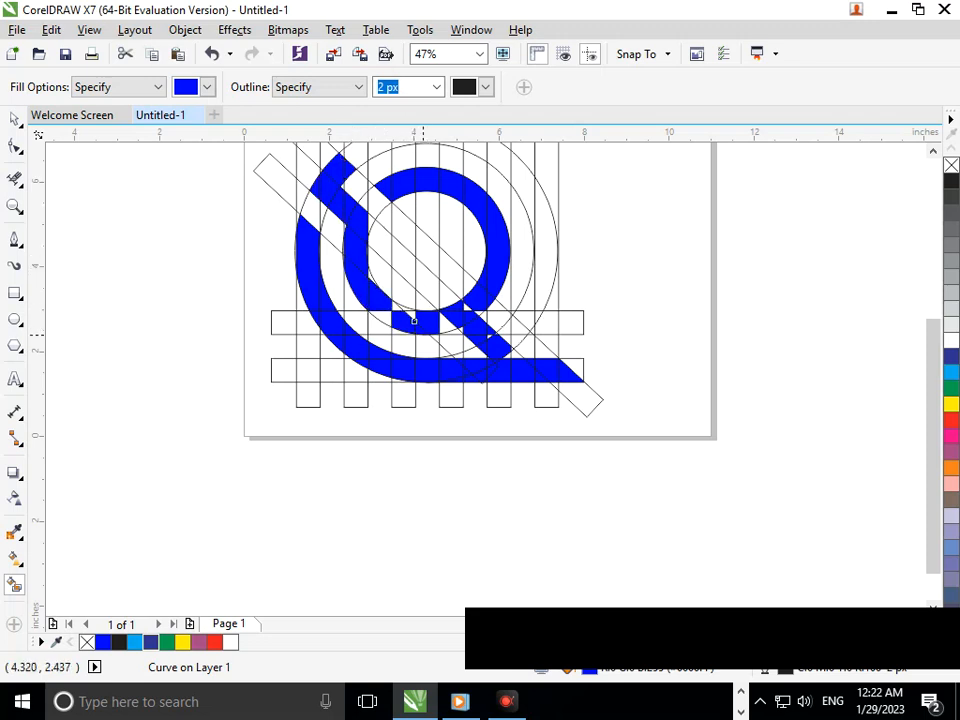
{"action": "key", "text": "ctrl+z"}
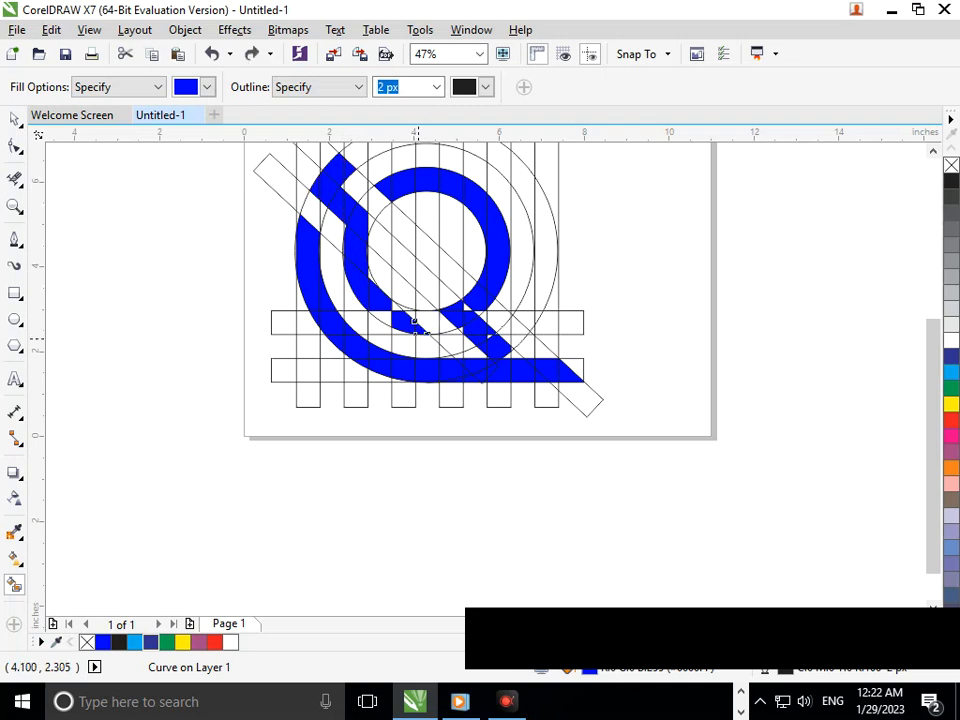
{"action": "left_click", "coordinate": [390, 315]}
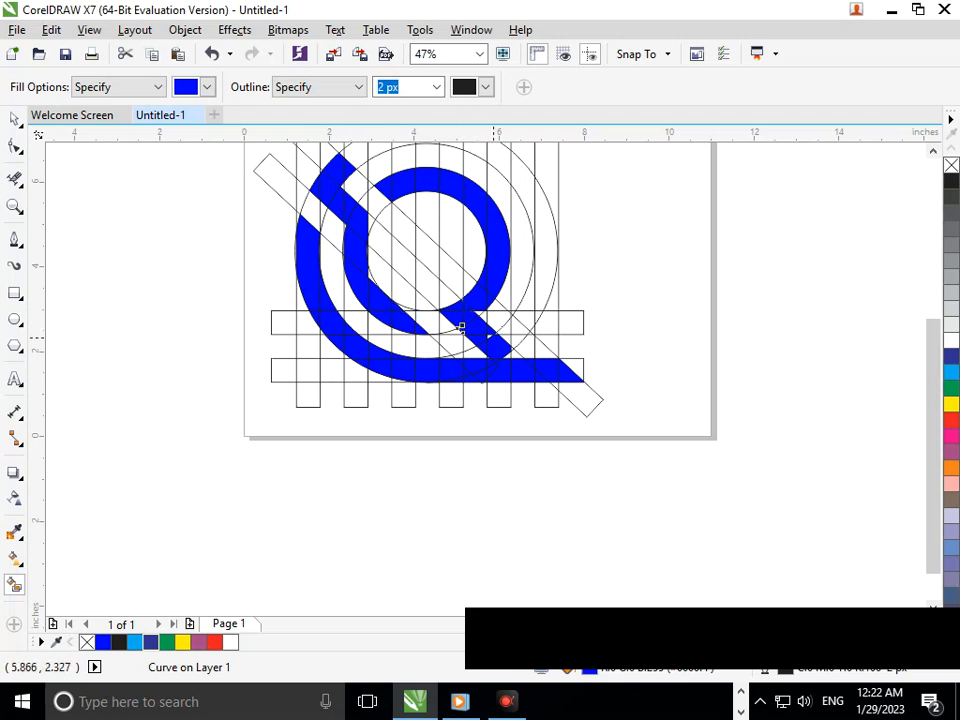
Fill the leftover slivers in blue where the lower diagonal band meets the inner ring and crosses the circles
{"action": "scroll", "coordinate": [478, 338], "scroll_direction": "up", "scroll_amount": 5}
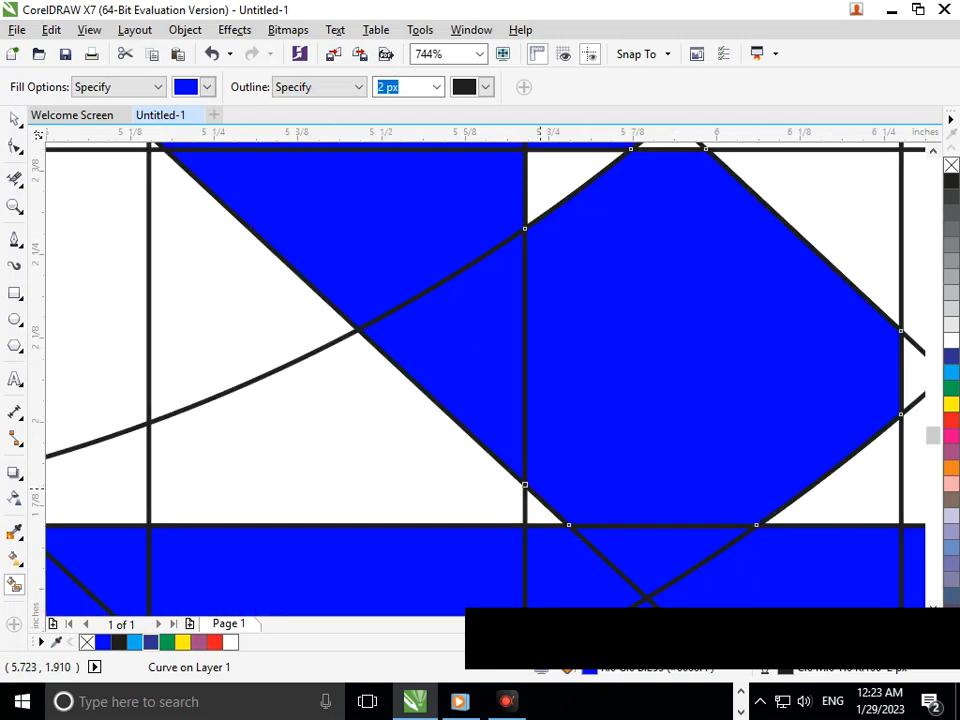
{"action": "scroll", "coordinate": [488, 337], "scroll_direction": "down", "scroll_amount": 5}
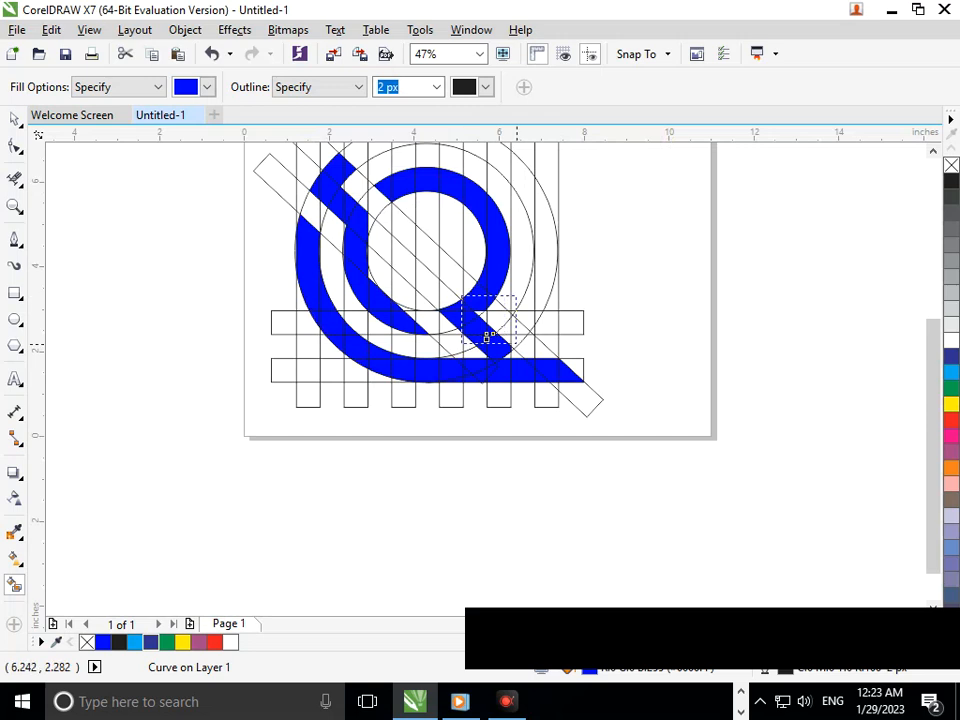
{"action": "scroll", "coordinate": [489, 335], "scroll_direction": "up", "scroll_amount": 4}
{"action": "left_click", "coordinate": [546, 506]}
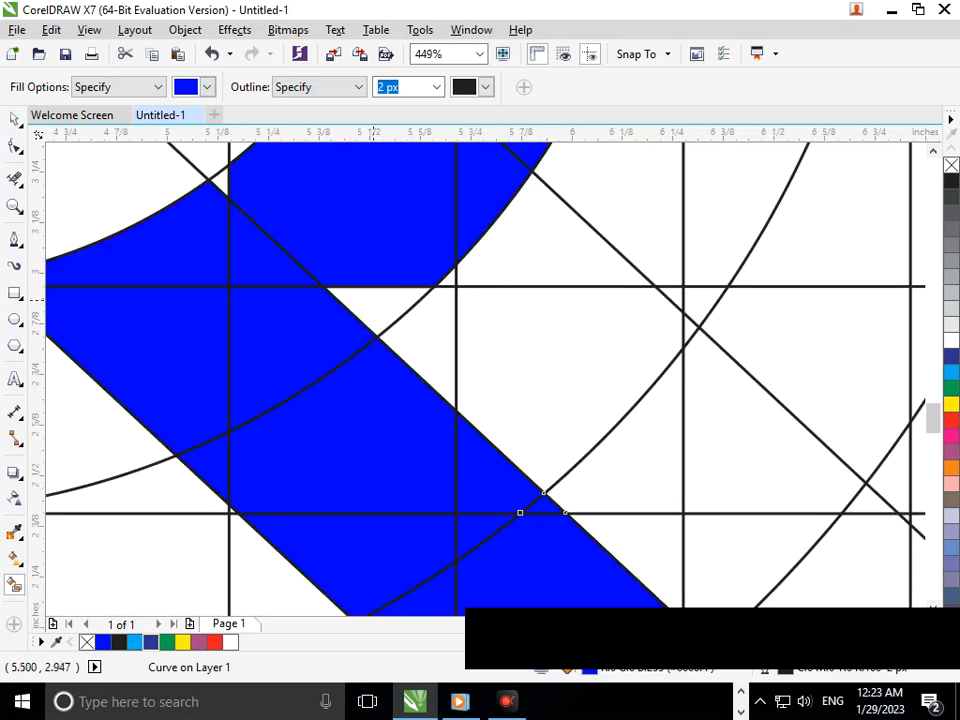
{"action": "scroll", "coordinate": [490, 320], "scroll_direction": "down", "scroll_amount": 4}
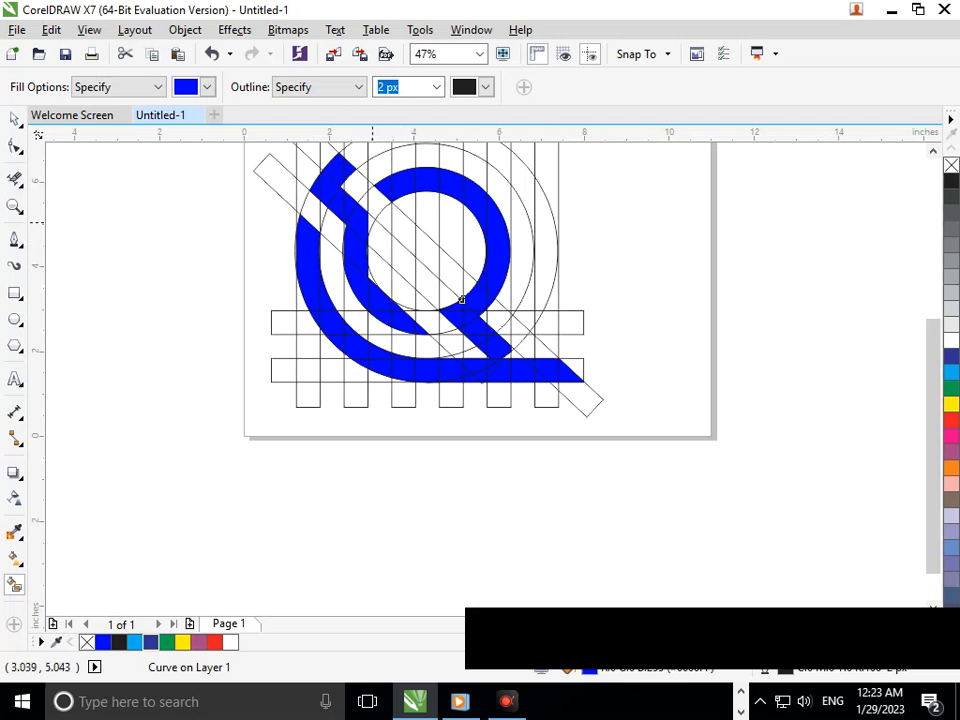
Fill the small gap in blue where the upper-left diagonal band joins the inner ring
{"action": "scroll", "coordinate": [364, 200], "scroll_direction": "up", "scroll_amount": 4}
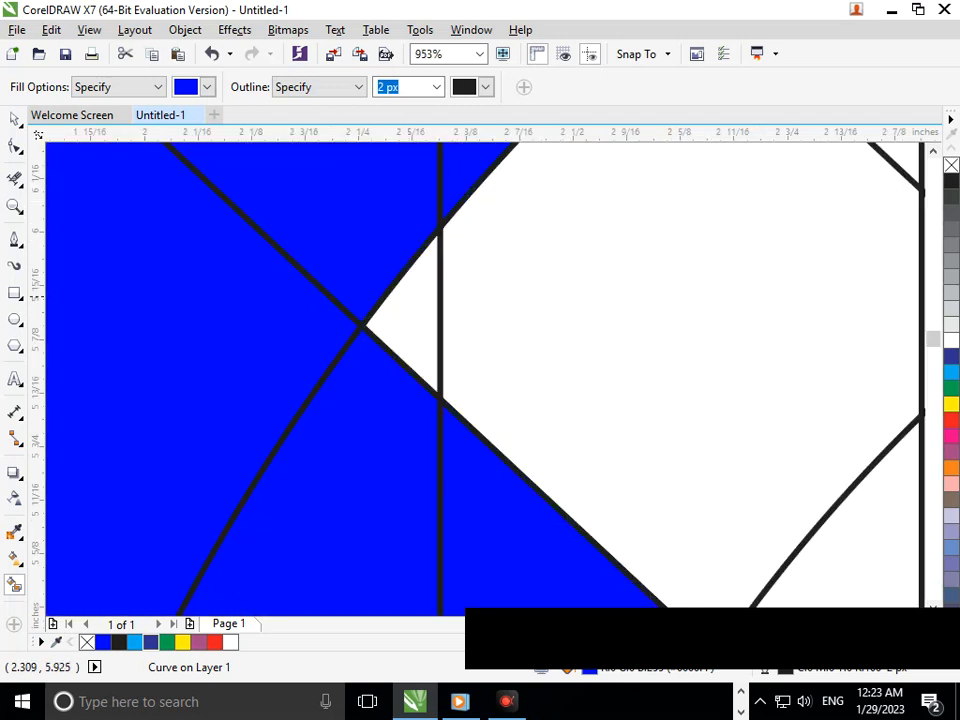
{"action": "scroll", "coordinate": [424, 264], "scroll_direction": "down", "scroll_amount": 4}
{"action": "key", "text": "F2"}
{"action": "left_click_drag", "start_coordinate": [350, 259], "coordinate": [431, 309]}
{"action": "left_click", "coordinate": [309, 288]}
{"action": "key", "text": "F3"}
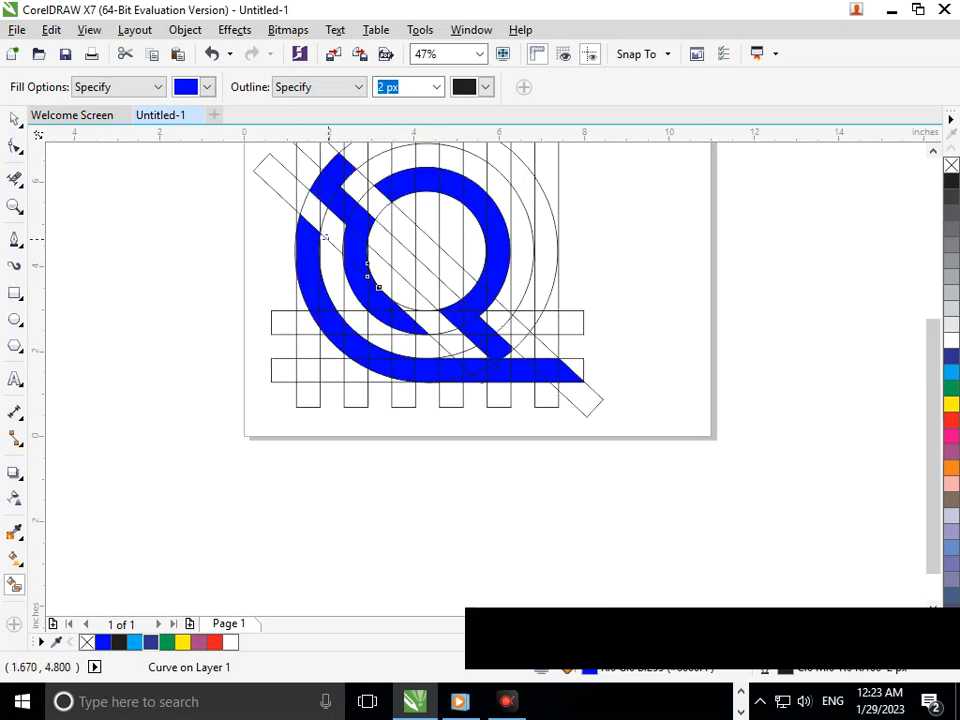
Fill the remaining slivers in blue along the left edges of the inner ring
{"action": "key", "text": "F2"}
{"action": "left_click_drag", "start_coordinate": [315, 233], "coordinate": [388, 272]}
{"action": "key", "text": "F3"}
{"action": "key", "text": "F2"}
{"action": "left_click_drag", "start_coordinate": [319, 213], "coordinate": [425, 321]}
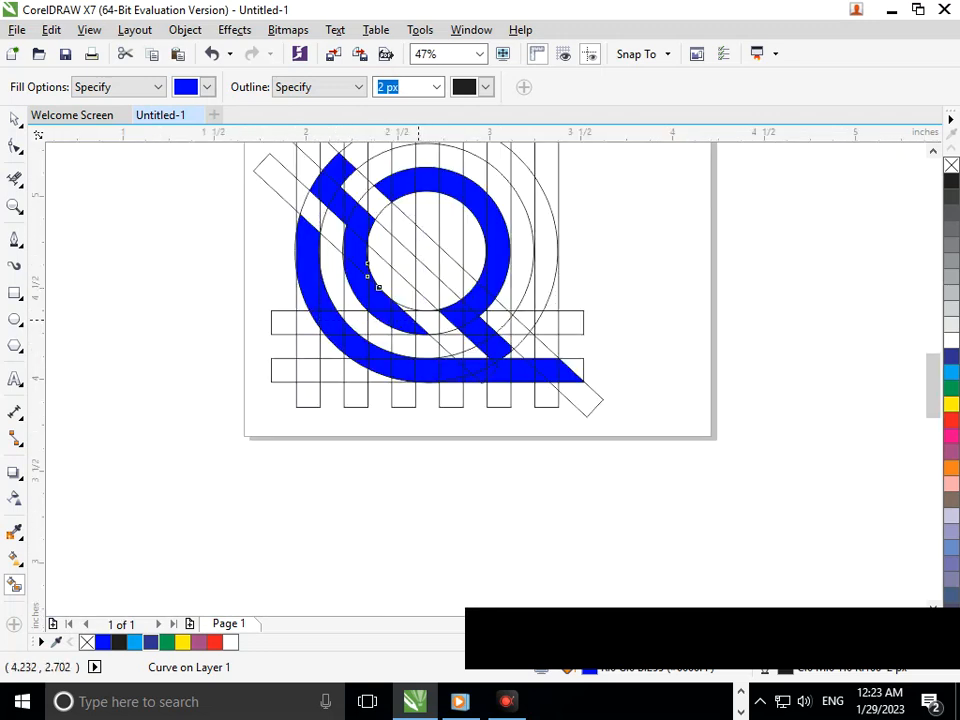
{"action": "left_click", "coordinate": [367, 331]}
{"action": "left_click", "coordinate": [367, 291]}
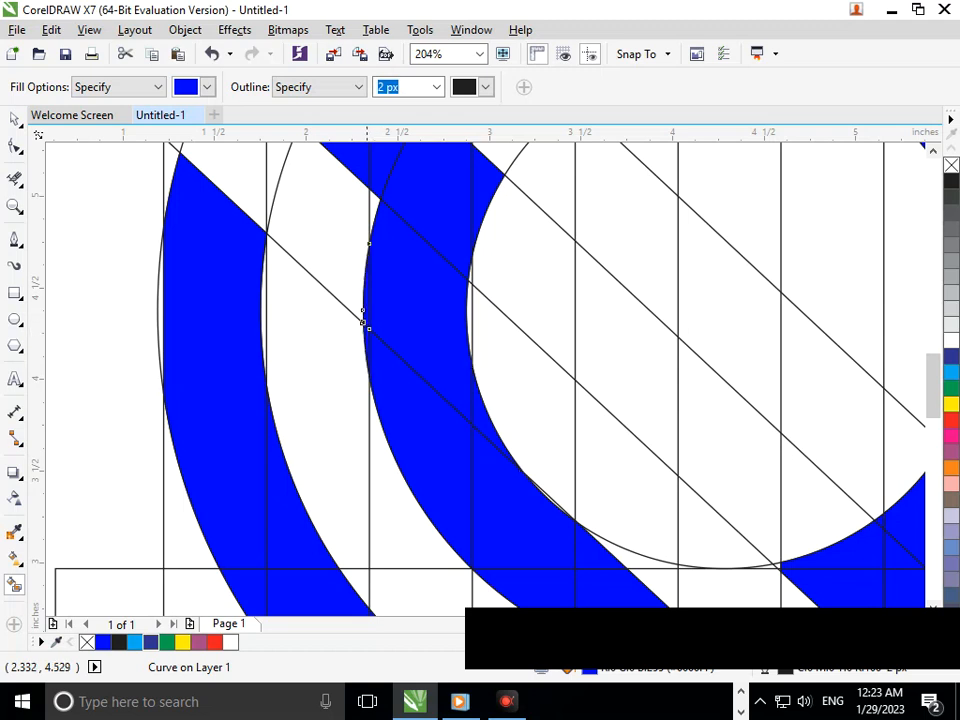
{"action": "left_click", "coordinate": [373, 214]}
{"action": "key", "text": "F3"}
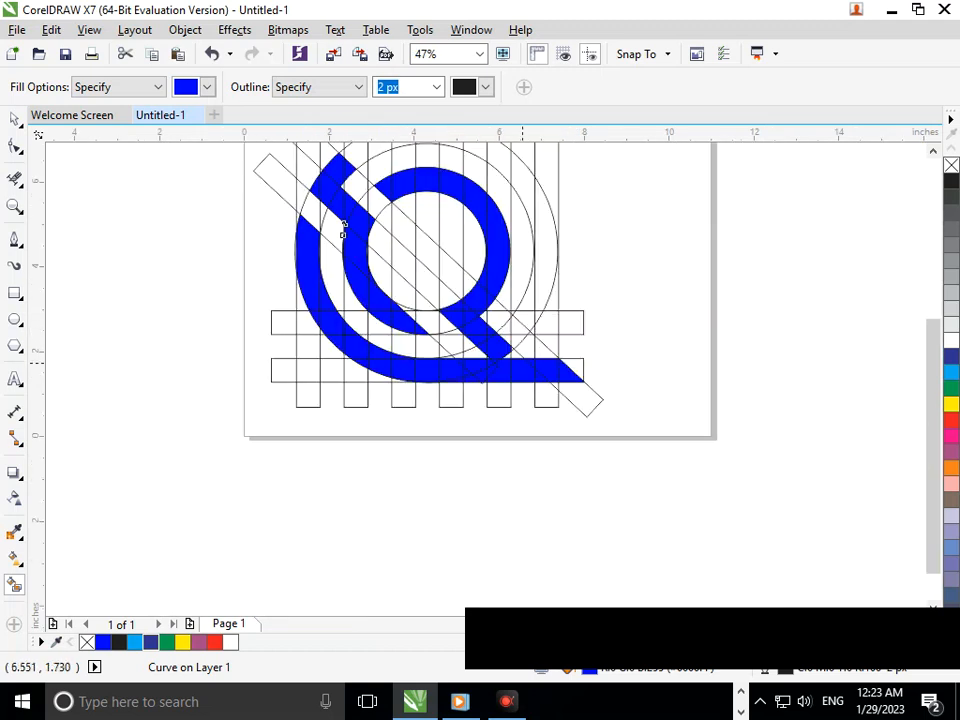
Fill the outer ring's top arc segments in blue, from the upper-left diagonal to the fifth vertical bar
{"action": "key", "text": "F3"}
{"action": "key", "text": "F2"}
{"action": "mouse_move", "coordinate": [345, 191]}
{"action": "left_mouse_down"}
{"action": "mouse_move", "coordinate": [540, 326]}
{"action": "mouse_move", "coordinate": [644, 434]}
{"action": "left_mouse_up"}
{"action": "left_click", "coordinate": [355, 288]}
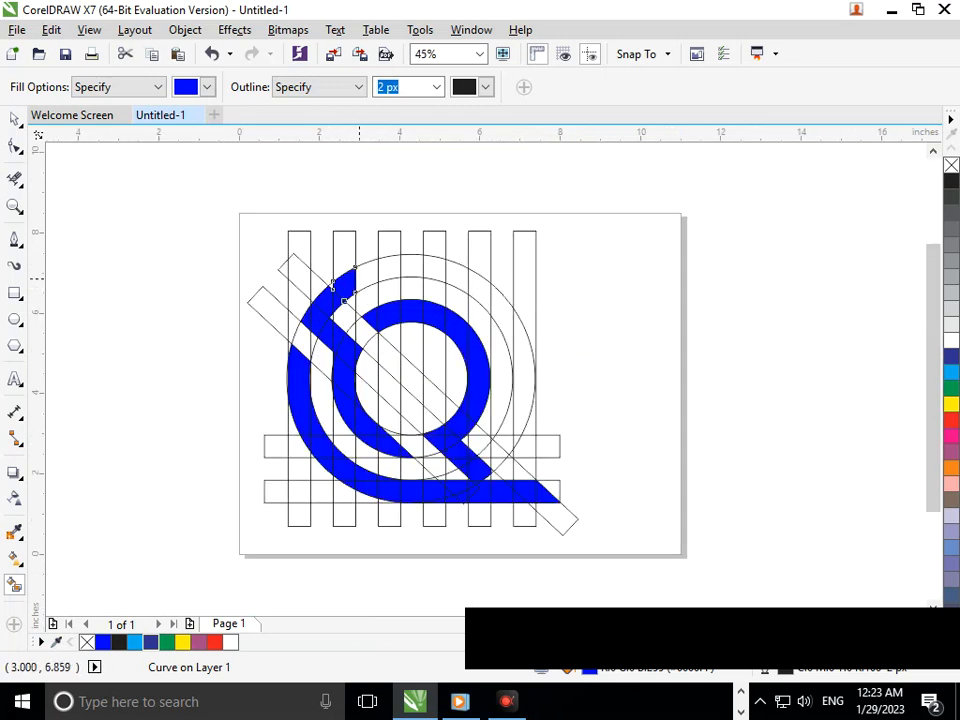
{"action": "left_click", "coordinate": [363, 278]}
{"action": "left_click", "coordinate": [388, 272]}
{"action": "left_click", "coordinate": [410, 268]}
{"action": "left_click", "coordinate": [433, 266]}
{"action": "left_click", "coordinate": [455, 263]}
{"action": "left_click", "coordinate": [473, 281]}
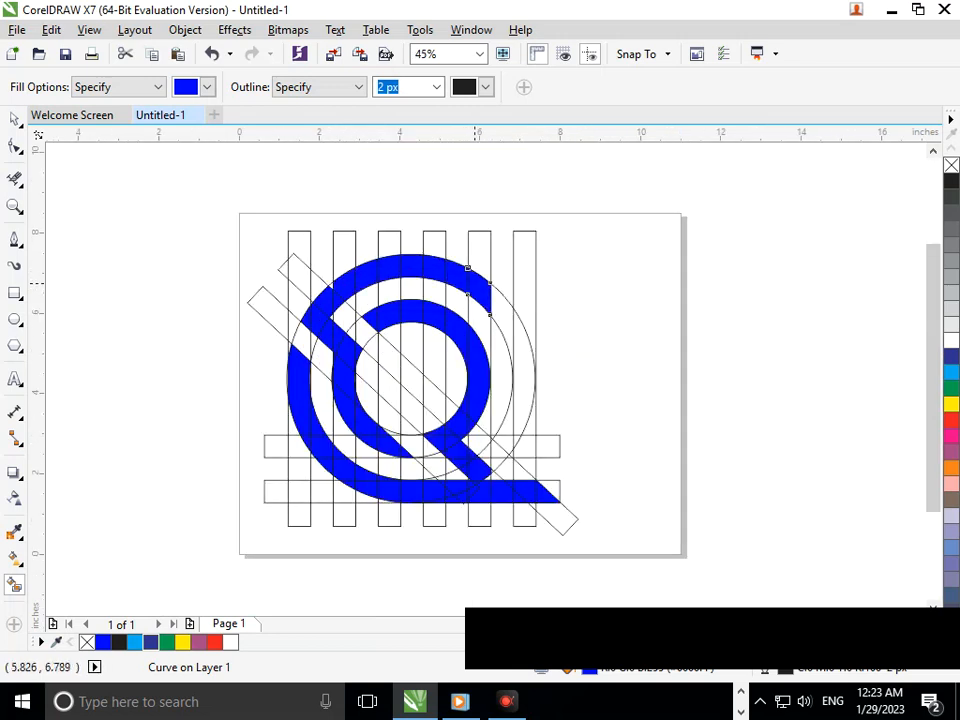
Fill the outer ring's right arc in blue down to the long diagonal's edge
{"action": "left_click", "coordinate": [509, 322]}
{"action": "left_click", "coordinate": [524, 352]}
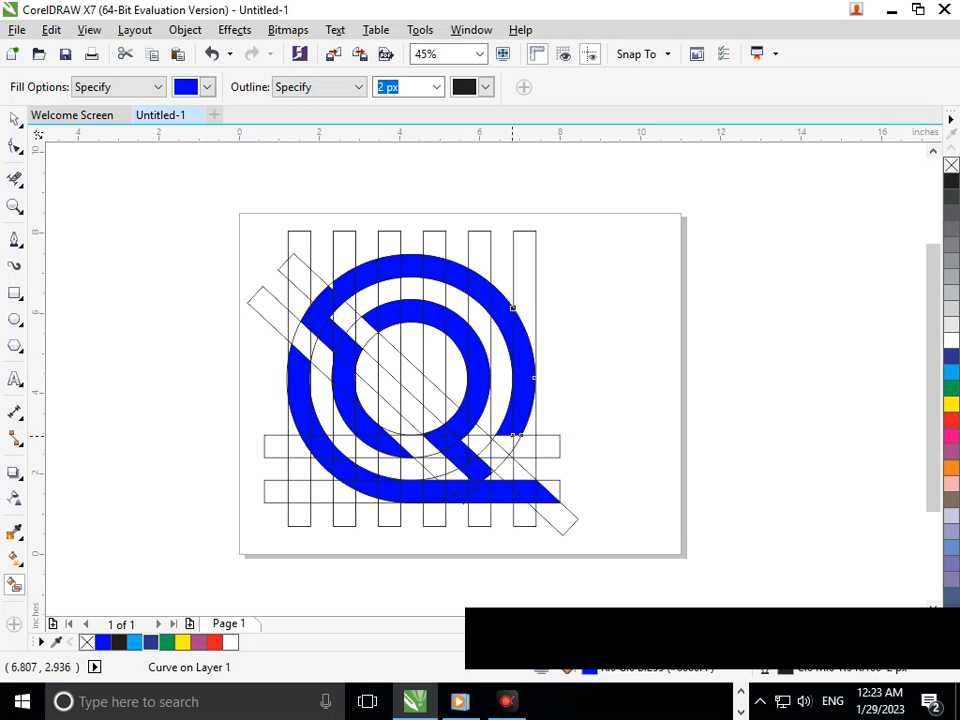
{"action": "left_click", "coordinate": [503, 444]}
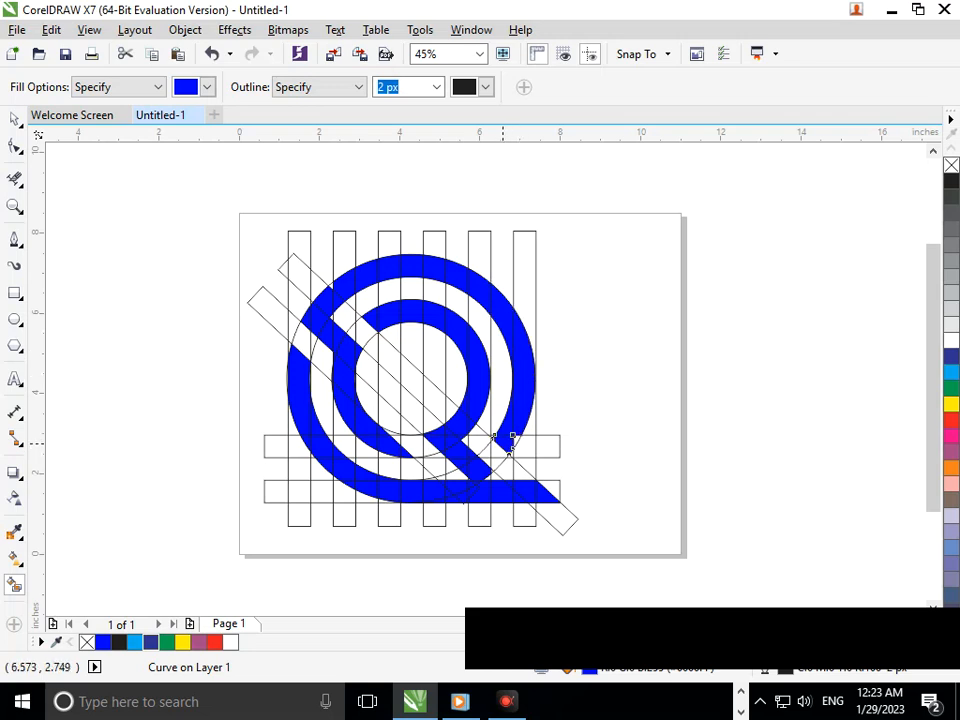
{"action": "left_click", "coordinate": [515, 442]}
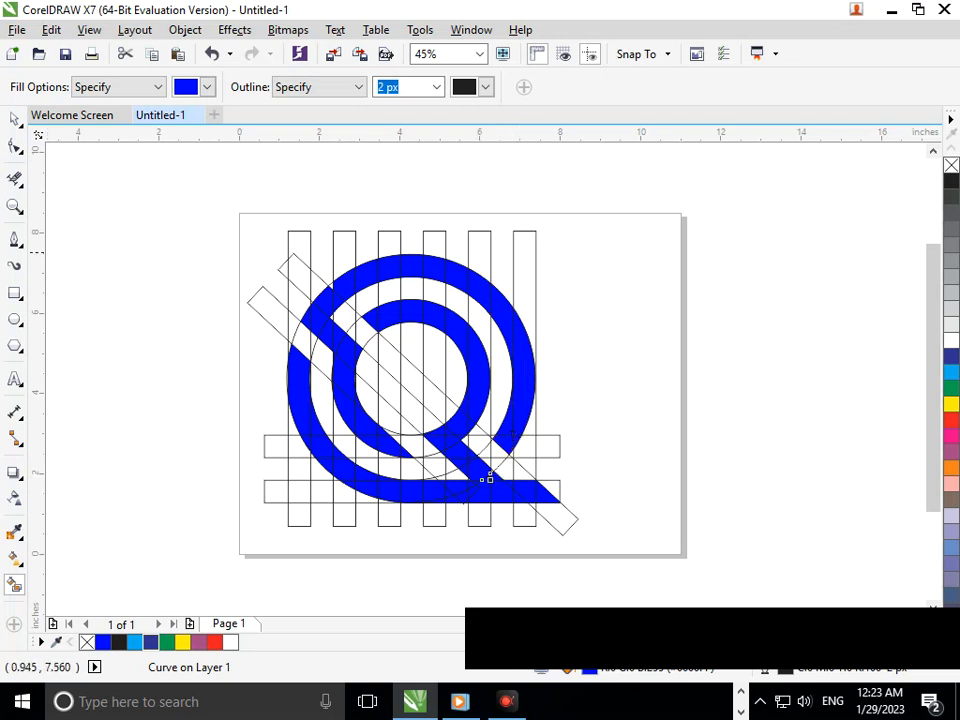
Fill the tiny gap in blue at the lower diagonal band's edge, just above the lowest horizontal bar
{"action": "scroll", "coordinate": [331, 287], "scroll_direction": "up", "scroll_amount": 8}
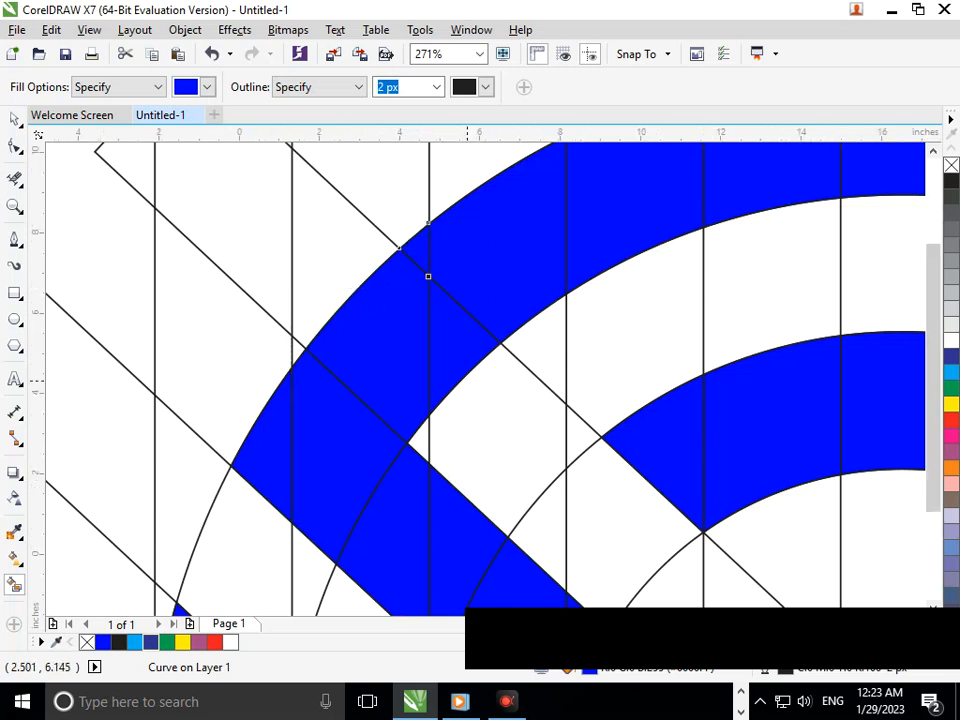
{"action": "scroll", "coordinate": [331, 287], "scroll_direction": "down", "scroll_amount": 8}
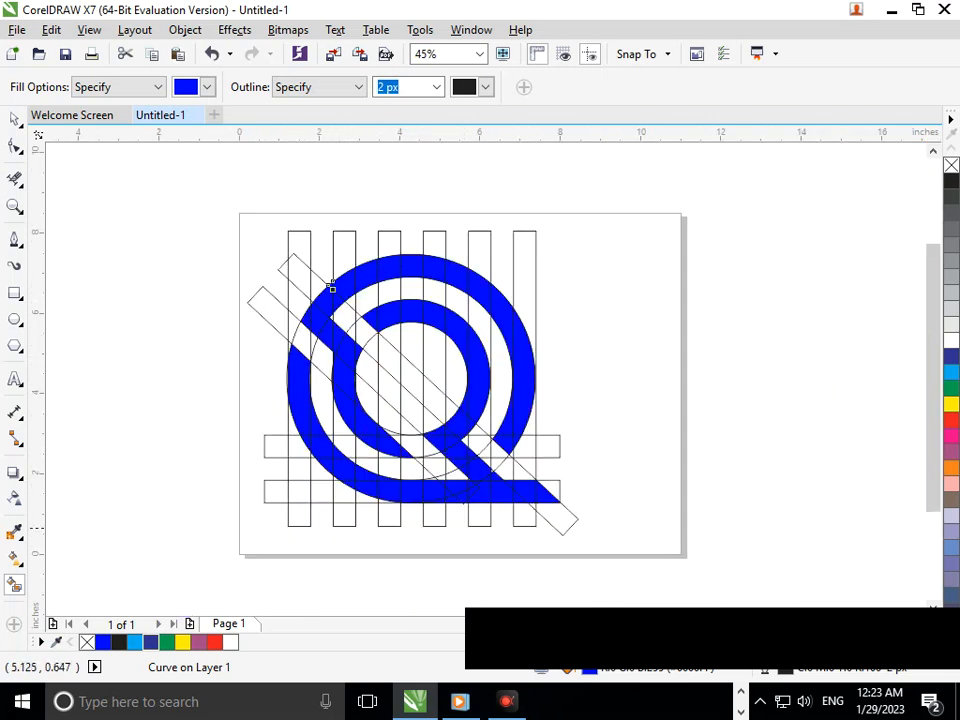
{"action": "scroll", "coordinate": [331, 287], "scroll_direction": "up", "scroll_amount": 10}
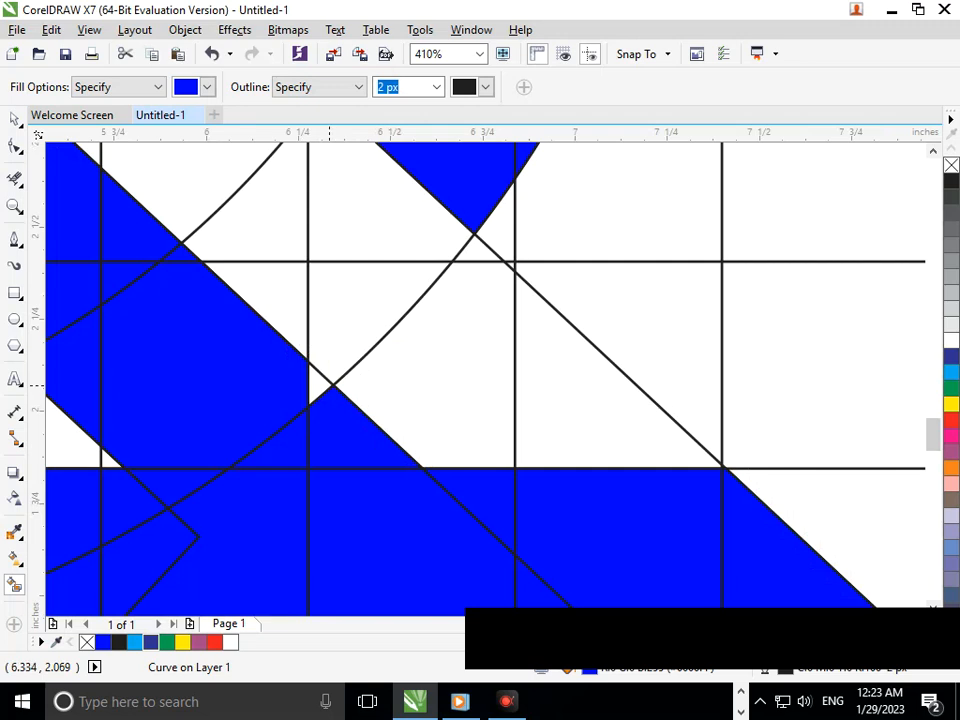
{"action": "left_click", "coordinate": [329, 386]}
{"action": "scroll", "coordinate": [490, 470], "scroll_direction": "down", "scroll_amount": 10}
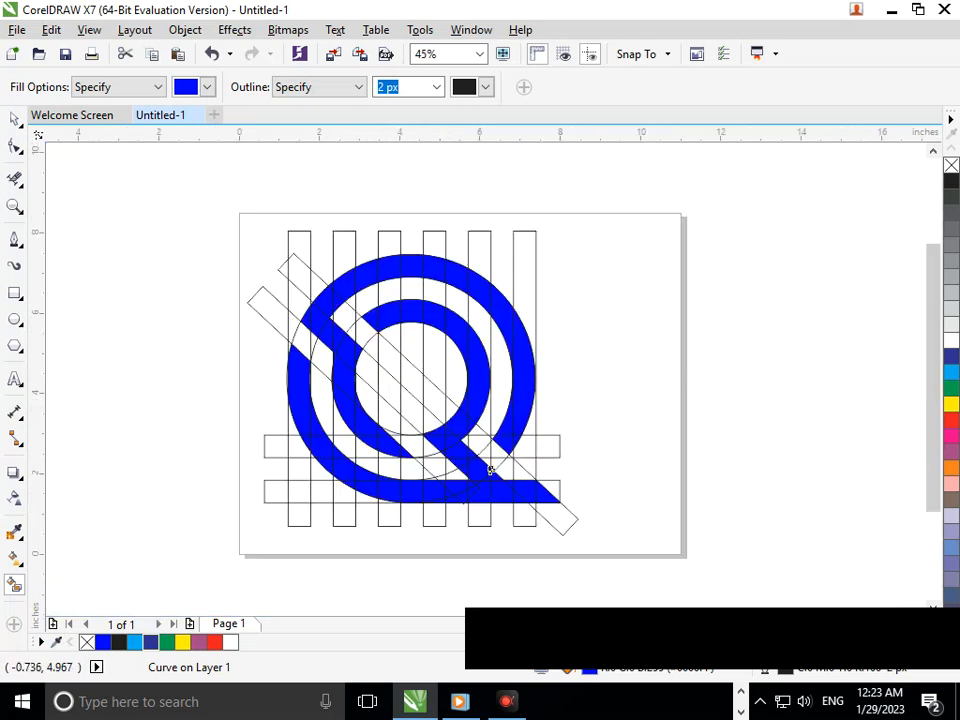
Select the whole drawing and begin a new object search with the Find Wizard
{"action": "left_click", "coordinate": [14, 119]}
{"action": "left_click_drag", "start_coordinate": [150, 185], "coordinate": [704, 600]}
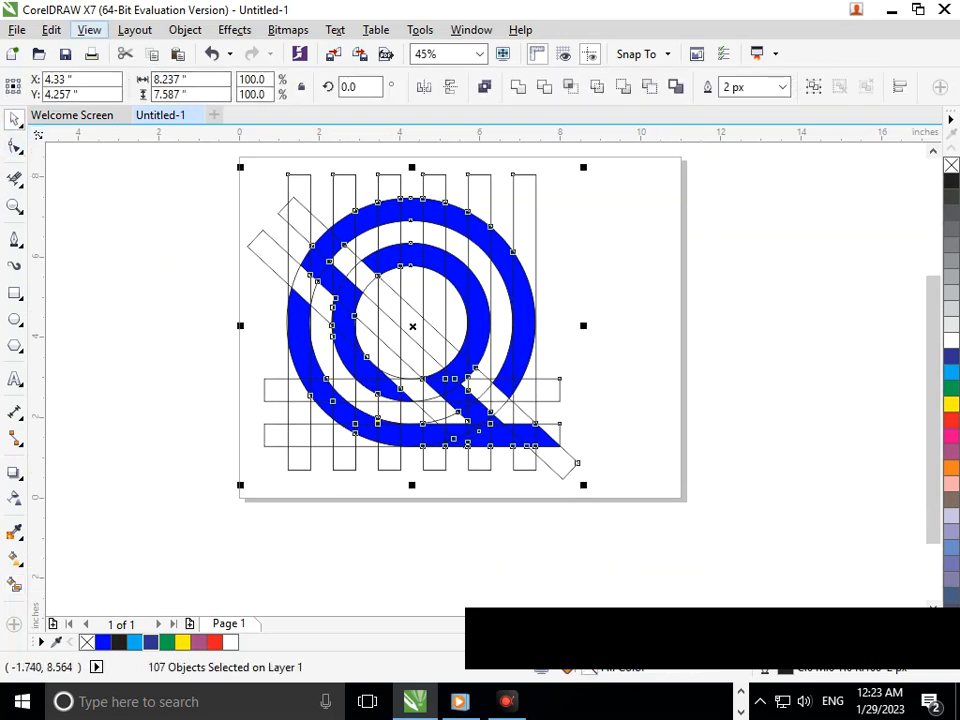
{"action": "left_click", "coordinate": [89, 29]}
{"action": "mouse_move", "coordinate": [51, 29]}
{"action": "mouse_move", "coordinate": [110, 358]}
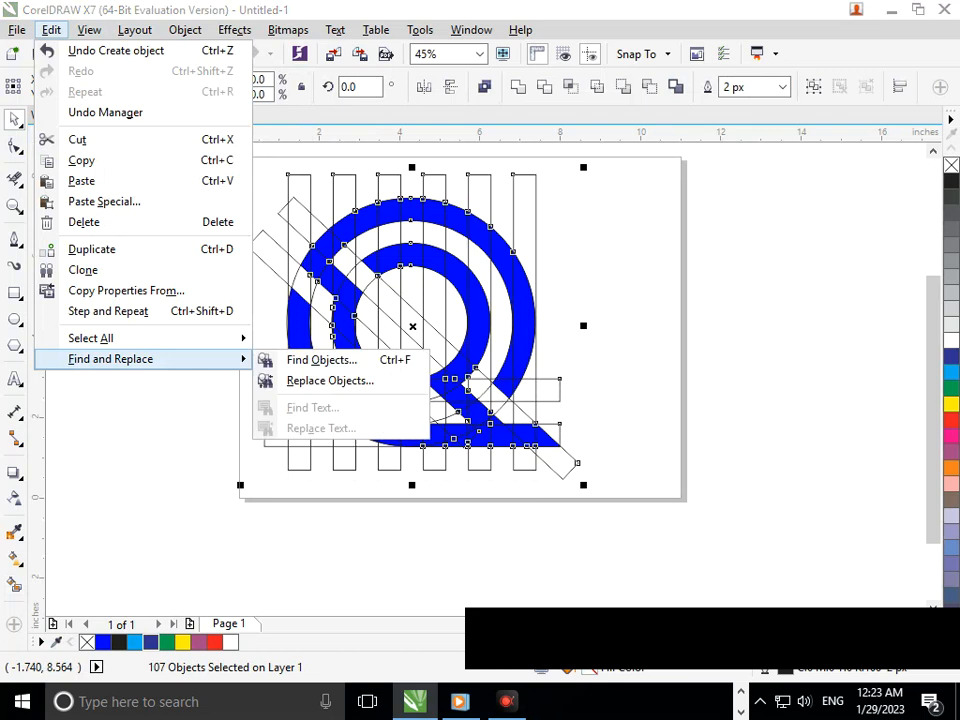
{"action": "left_click", "coordinate": [321, 360]}
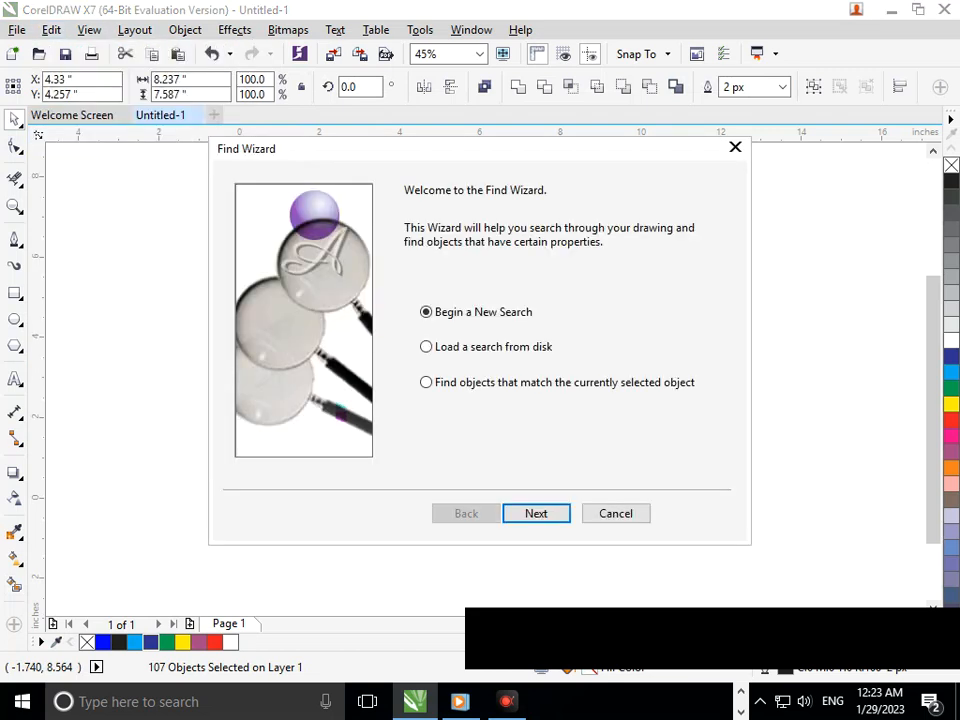
{"action": "key", "text": "Return"}
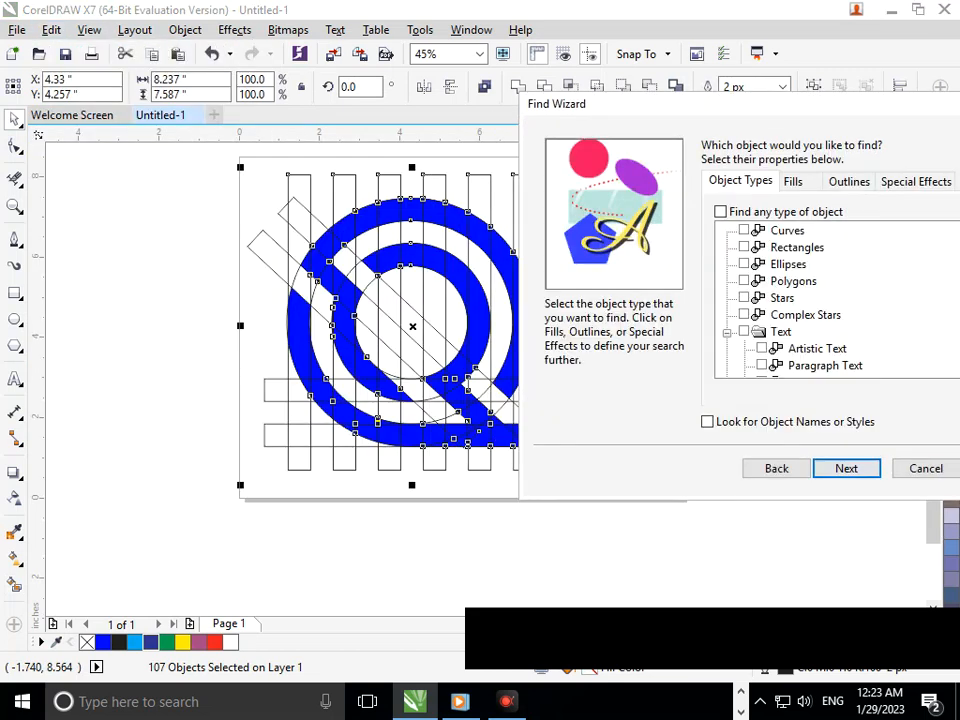
Find and select all objects with the specific uniform color fill blue (R:0 G:0 B:255)
{"action": "left_click", "coordinate": [792, 181]}
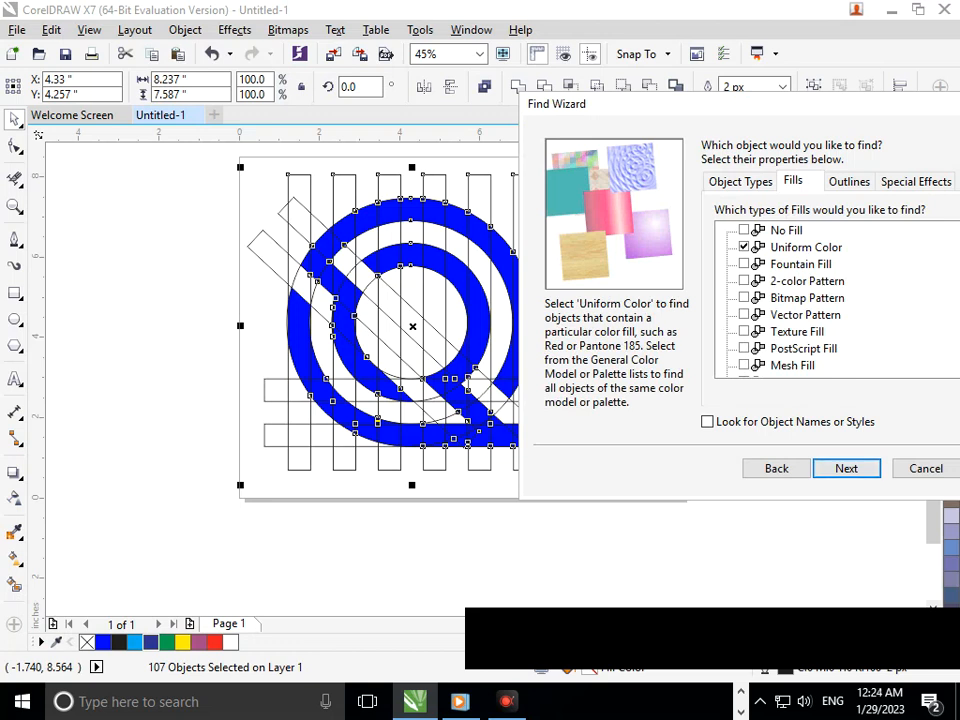
{"action": "left_click", "coordinate": [845, 468]}
{"action": "left_click", "coordinate": [601, 201]}
{"action": "left_click", "coordinate": [849, 204]}
{"action": "left_click", "coordinate": [791, 348]}
{"action": "left_click", "coordinate": [478, 328]}
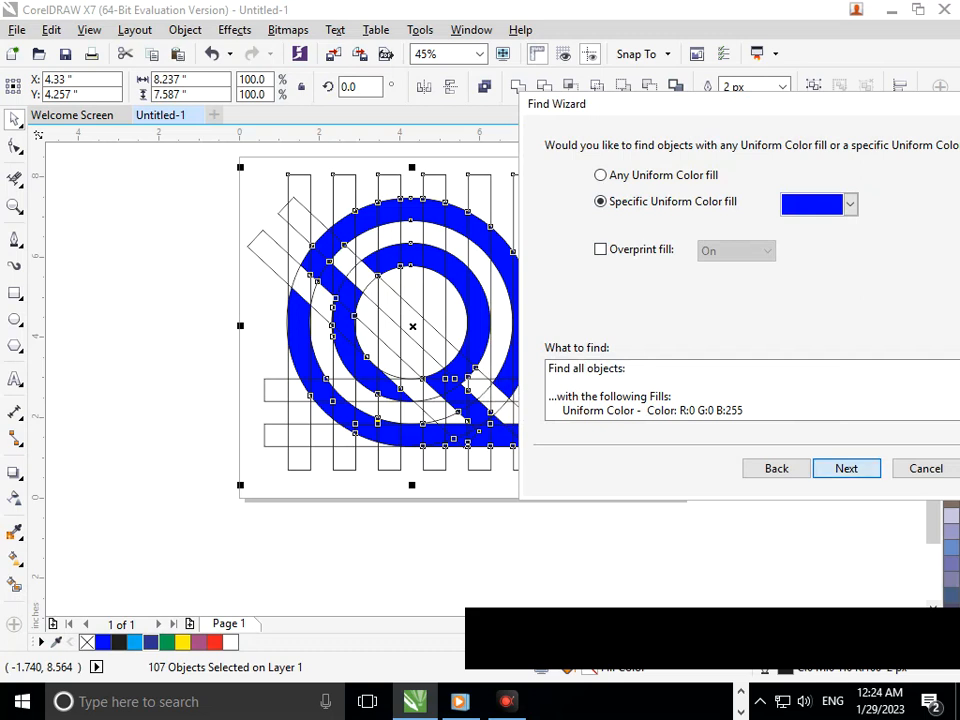
{"action": "left_click", "coordinate": [846, 468]}
{"action": "left_click", "coordinate": [516, 352]}
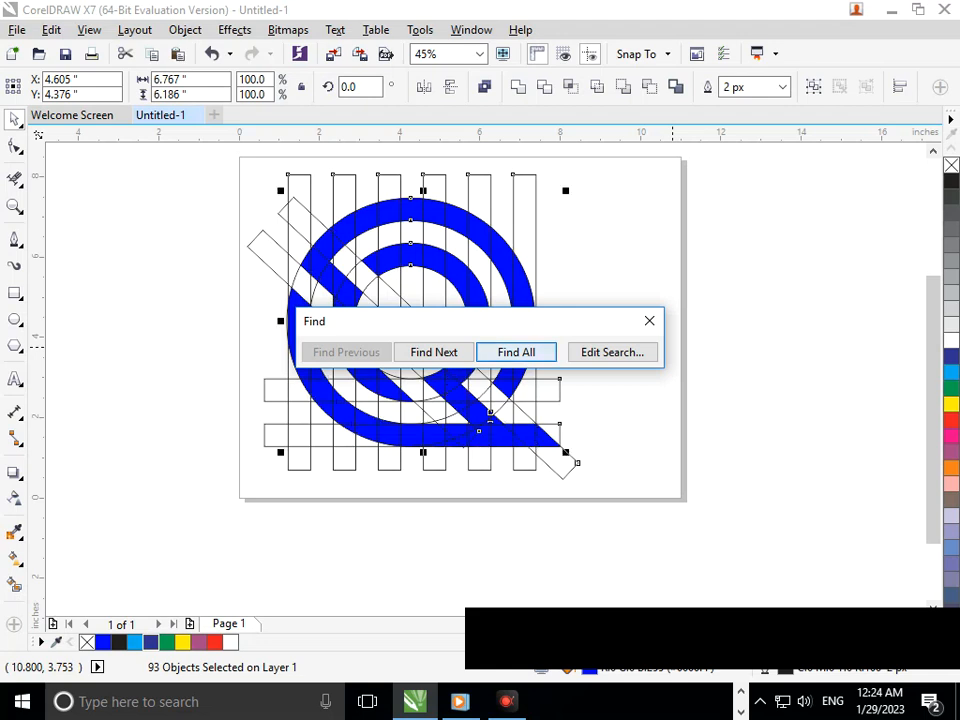
Close the search and move the selected blue pieces out to the right of the construction drawing
{"action": "left_click", "coordinate": [649, 321]}
{"action": "left_click_drag", "start_coordinate": [507, 371], "coordinate": [784, 371]}
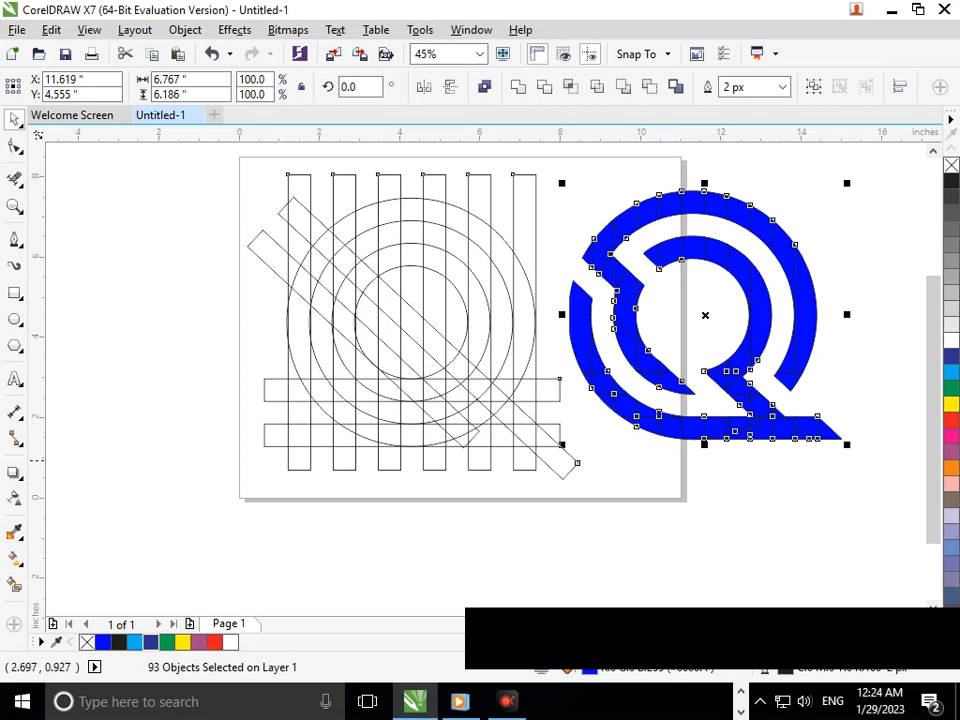
Try to combine the separated blue pieces into a single curve
{"action": "key", "text": "ctrl+l"}
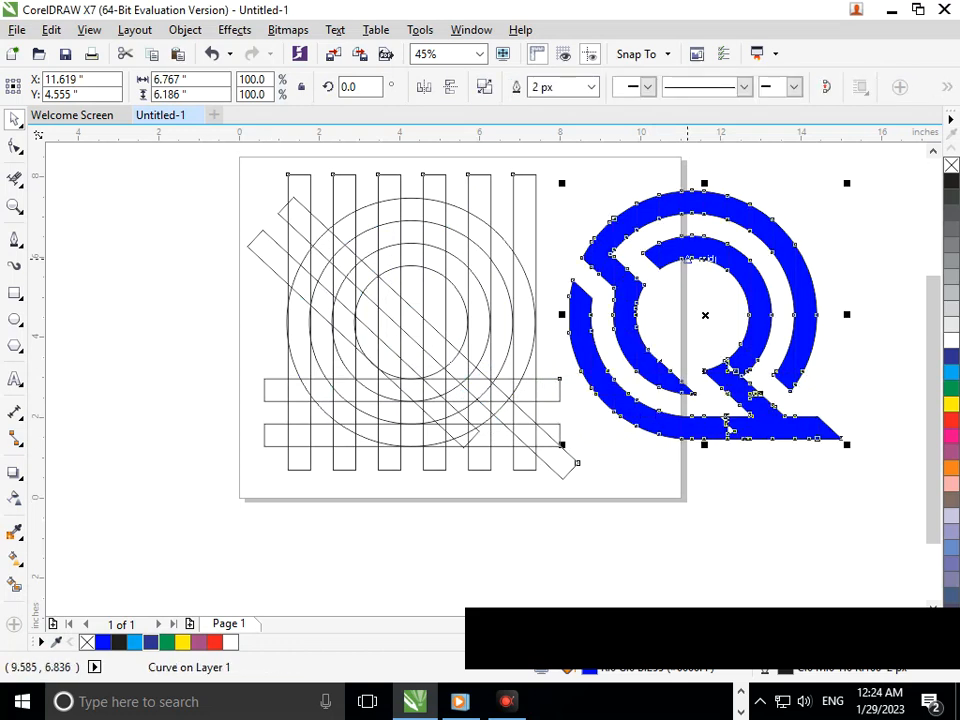
{"action": "left_click", "coordinate": [813, 335]}
{"action": "left_click", "coordinate": [857, 354]}
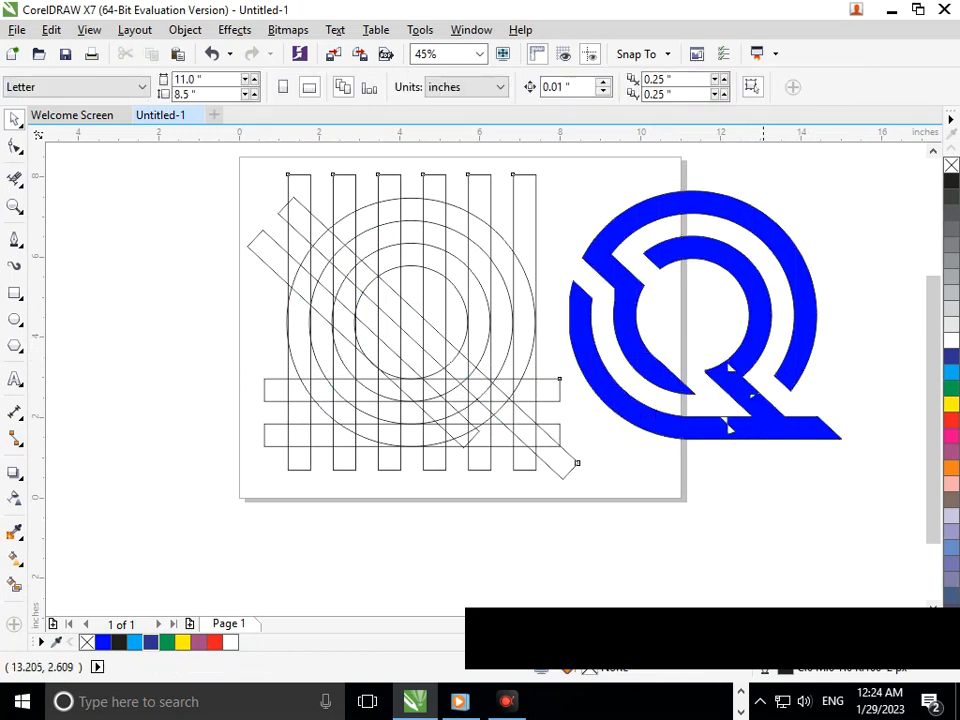
{"action": "left_click", "coordinate": [730, 428]}
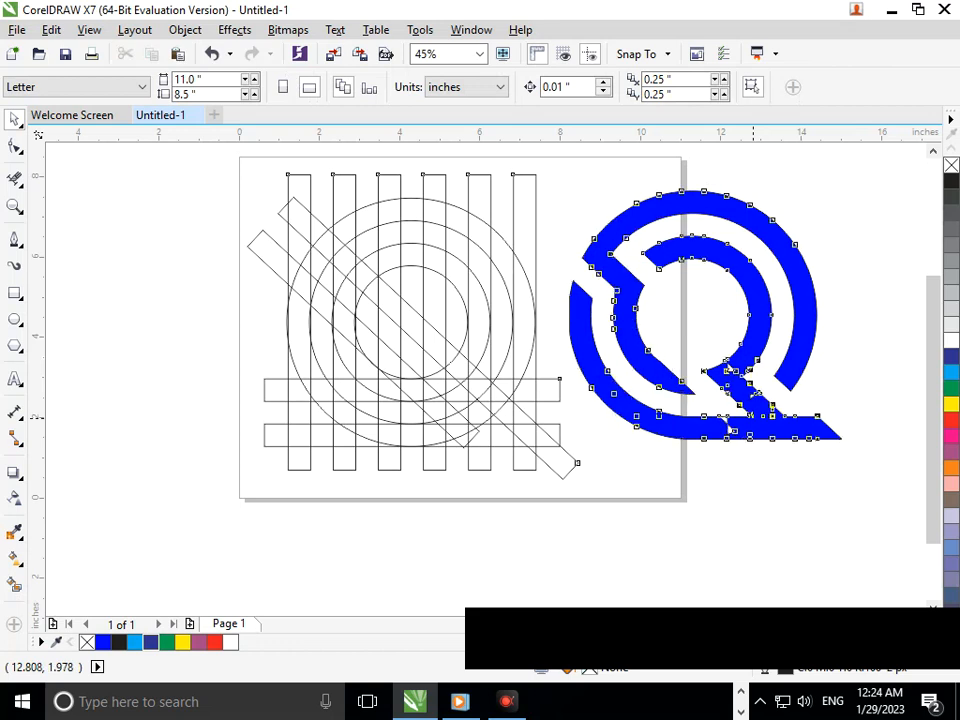
{"action": "key", "text": "ctrl+k"}
{"action": "left_click", "coordinate": [753, 478]}
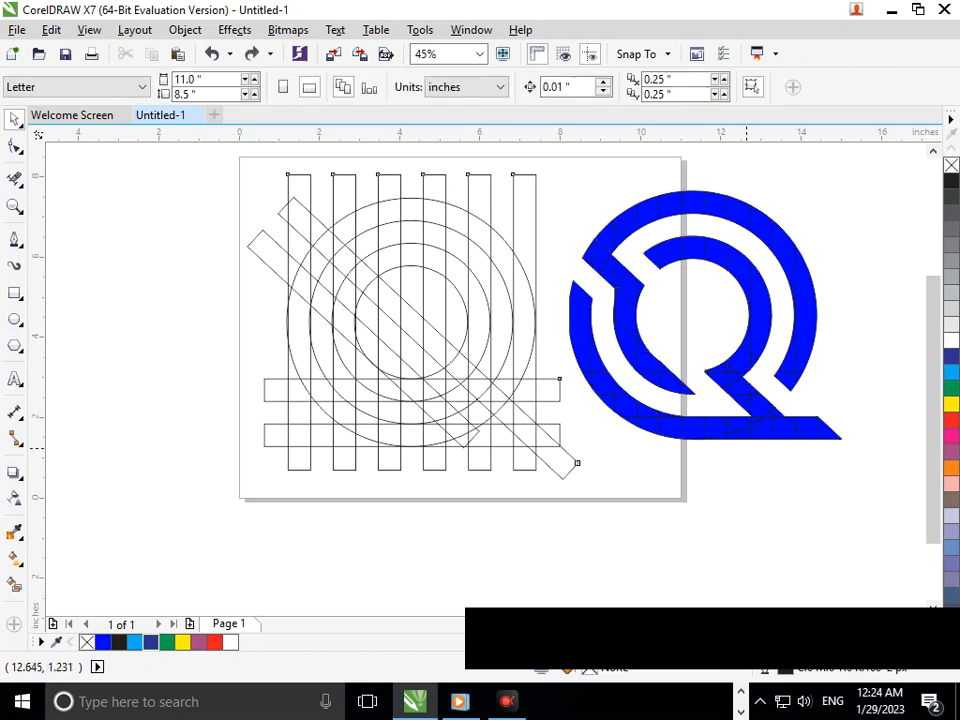
Select all the blue pieces beside the construction drawing and weld them into one shape
{"action": "left_click_drag", "start_coordinate": [886, 488], "coordinate": [562, 169]}
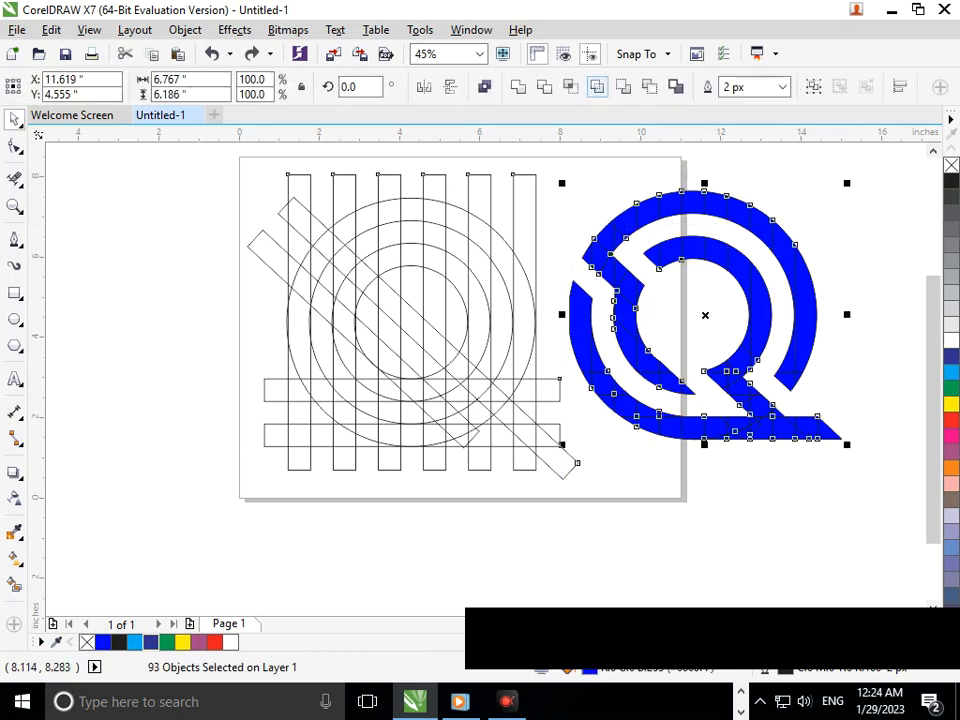
{"action": "left_click", "coordinate": [518, 87]}
{"action": "left_click", "coordinate": [746, 509]}
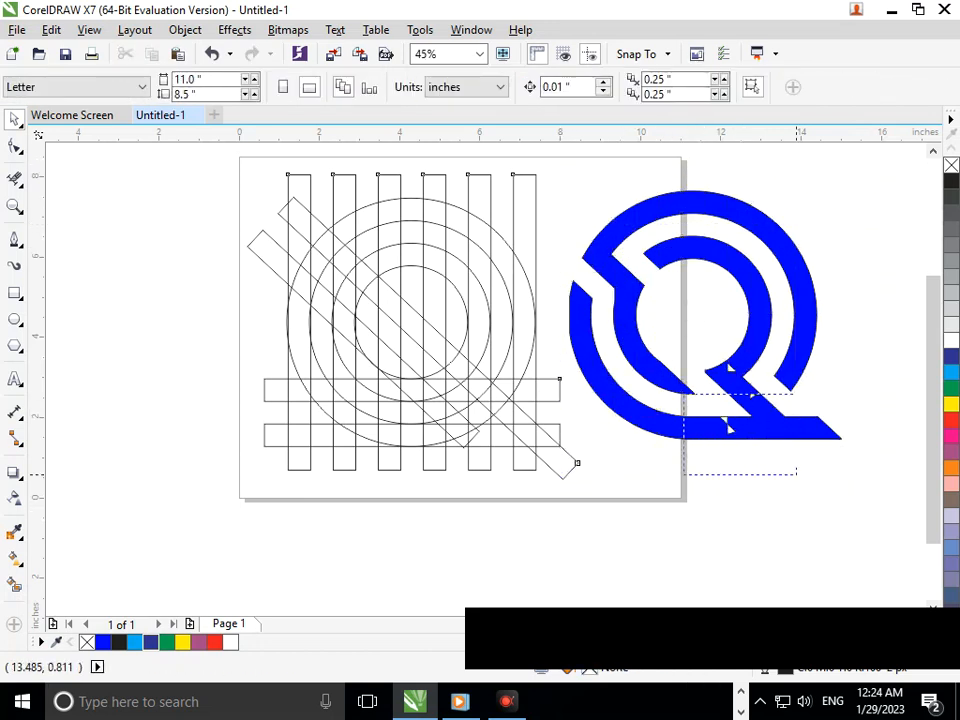
Remove the two white triangular gaps in the logo's lowest horizontal bar by virtually deleting their outline segments
{"action": "scroll", "coordinate": [778, 465], "scroll_direction": "up", "scroll_amount": 5}
{"action": "left_click", "coordinate": [14, 179]}
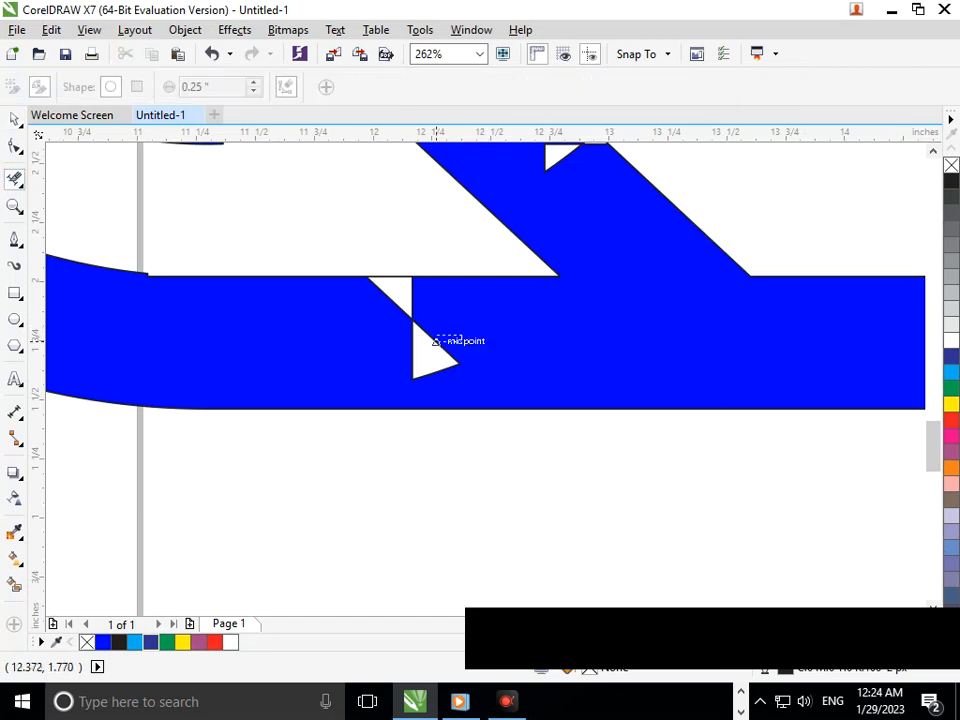
{"action": "left_click", "coordinate": [436, 342]}
{"action": "left_click", "coordinate": [390, 298]}
{"action": "scroll", "coordinate": [730, 370], "scroll_direction": "down", "scroll_amount": 5}
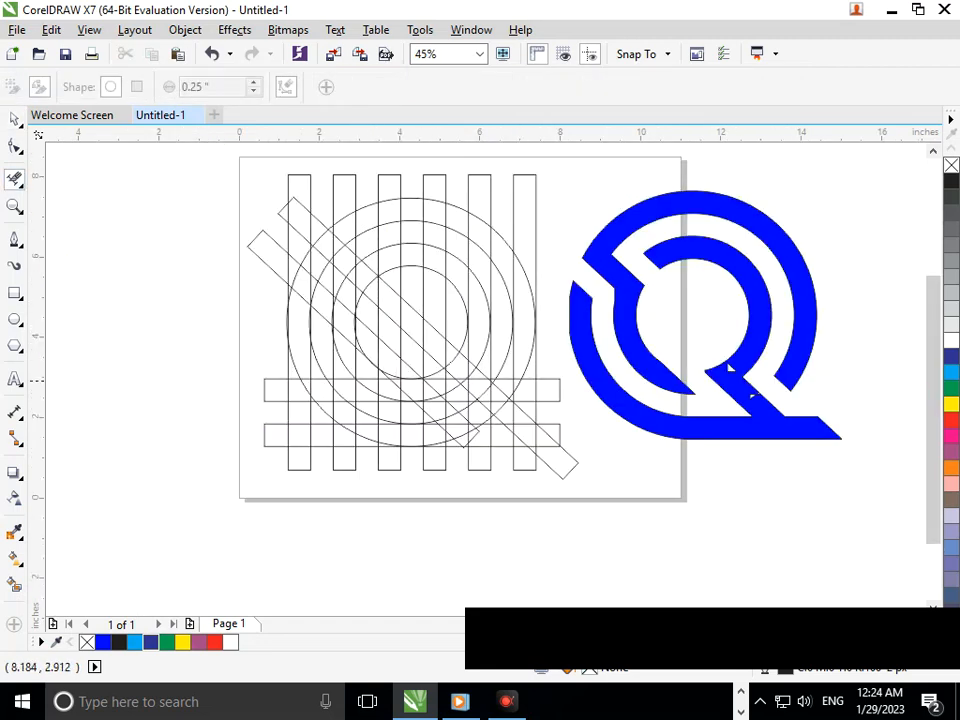
Remove the remaining white slivers in the logo's diagonal band with Virtual Segment Delete
{"action": "scroll", "coordinate": [667, 363], "scroll_direction": "up", "scroll_amount": 4}
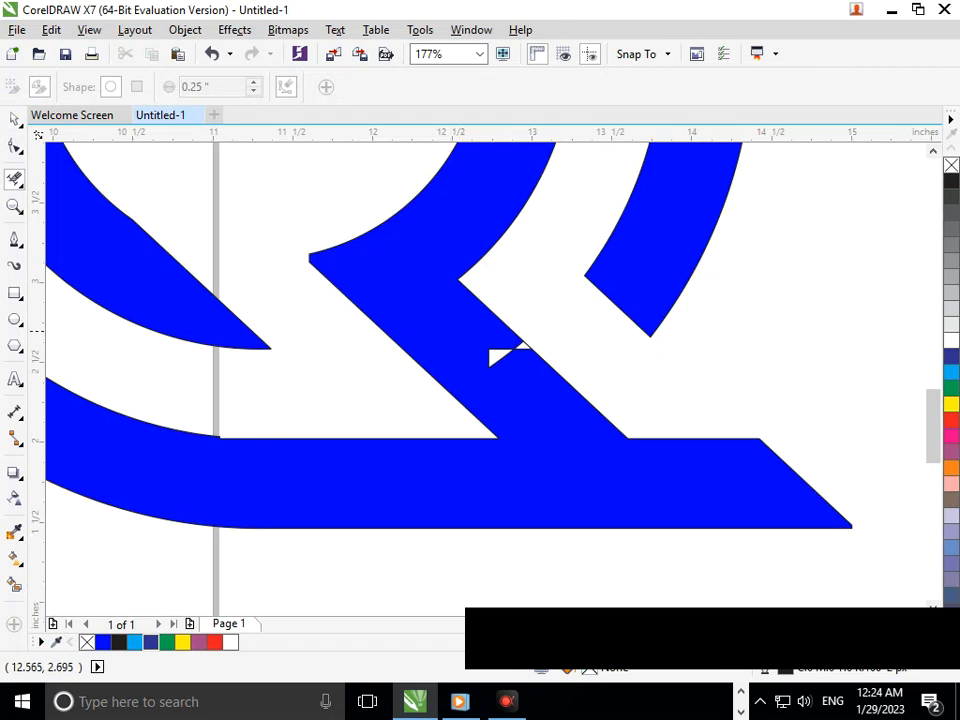
{"action": "key", "text": "F2"}
{"action": "left_click_drag", "start_coordinate": [475, 324], "coordinate": [578, 385]}
{"action": "left_click_drag", "start_coordinate": [420, 307], "coordinate": [476, 356]}
{"action": "left_click_drag", "start_coordinate": [371, 294], "coordinate": [585, 414]}
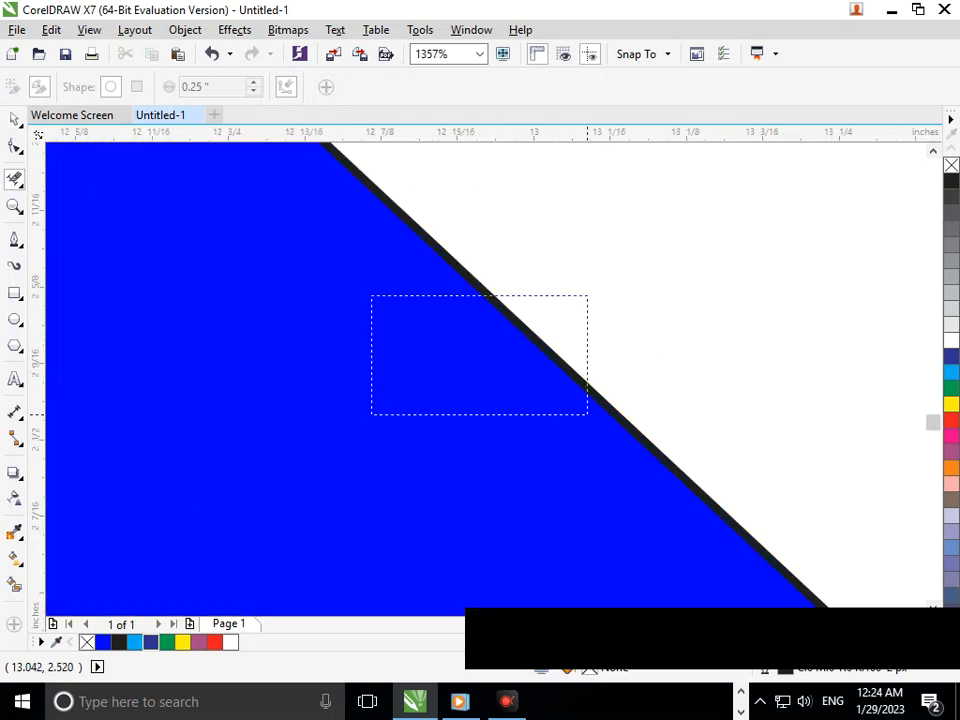
{"action": "key", "text": "F3"}
{"action": "left_click_drag", "start_coordinate": [396, 310], "coordinate": [577, 409]}
{"action": "key", "text": "F3"}
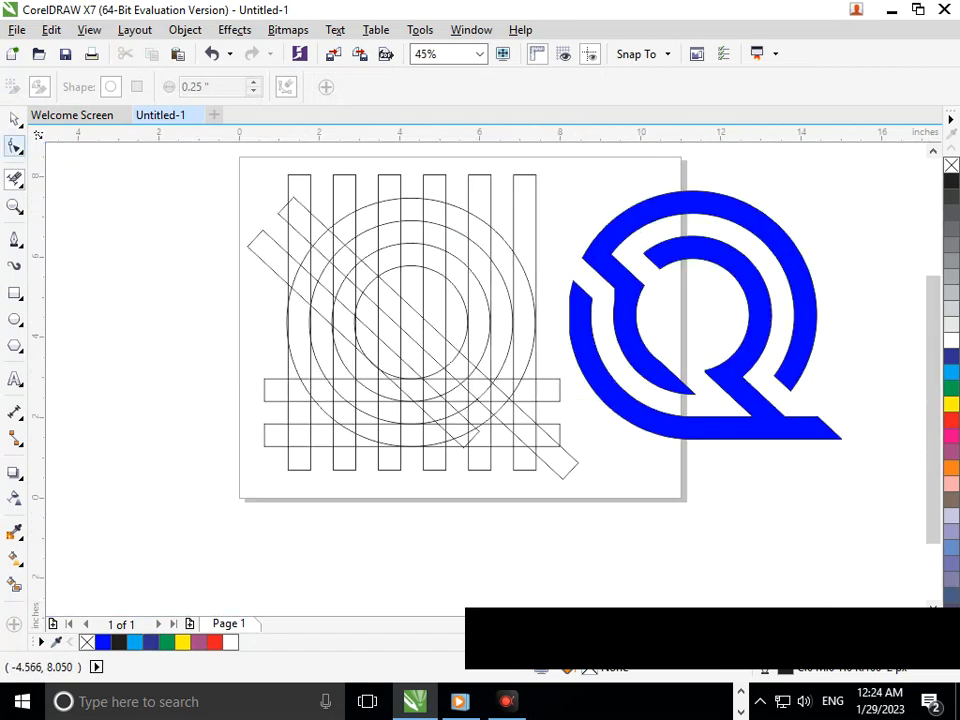
Delete all the construction bars, diagonals and circles, and move the blue logo onto the page
{"action": "left_click", "coordinate": [14, 118]}
{"action": "left_click_drag", "start_coordinate": [155, 159], "coordinate": [616, 522]}
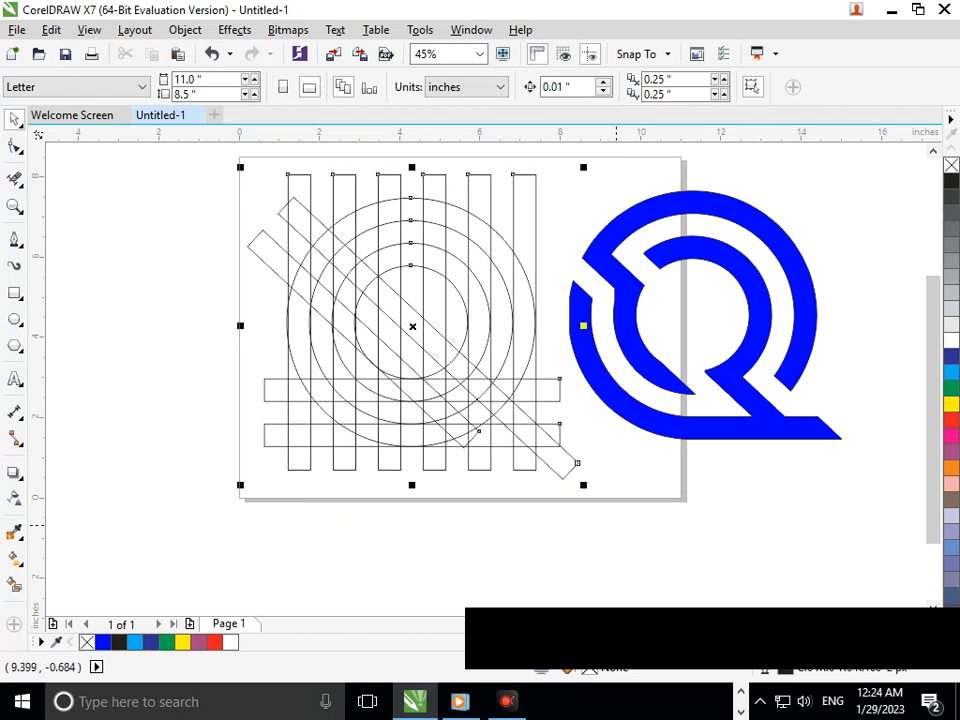
{"action": "key", "text": "Delete"}
{"action": "left_click_drag", "start_coordinate": [626, 411], "coordinate": [402, 418]}
{"action": "left_click", "coordinate": [457, 528]}
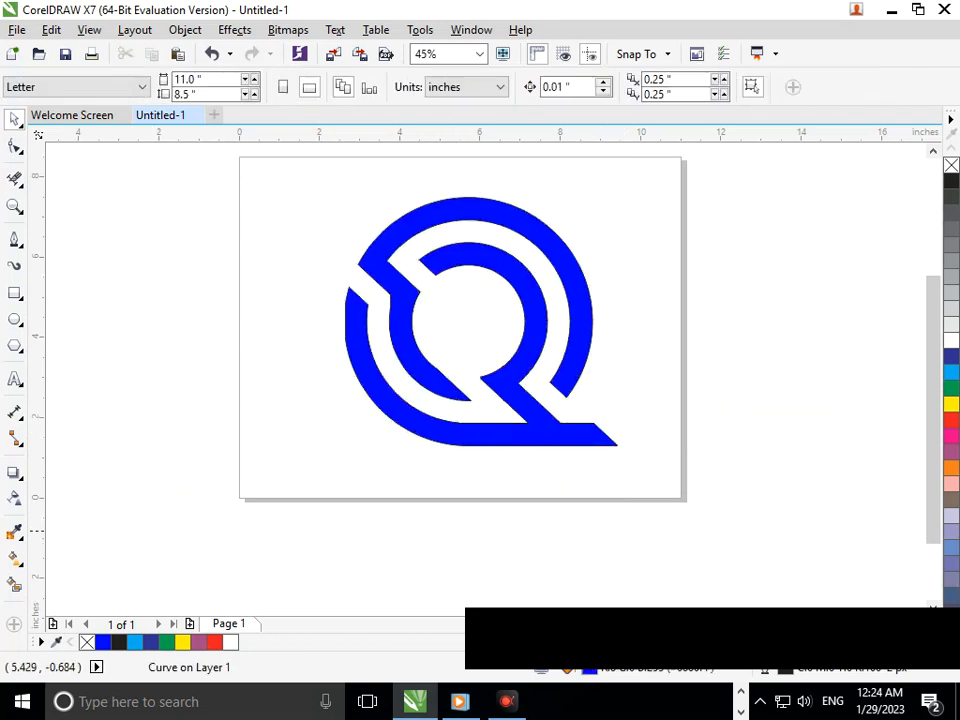
Scale the blue logo down proportionally about its centre to about 5.8 inches wide
{"action": "key", "text": "F3"}
{"action": "left_click_drag", "start_coordinate": [349, 214], "coordinate": [623, 428]}
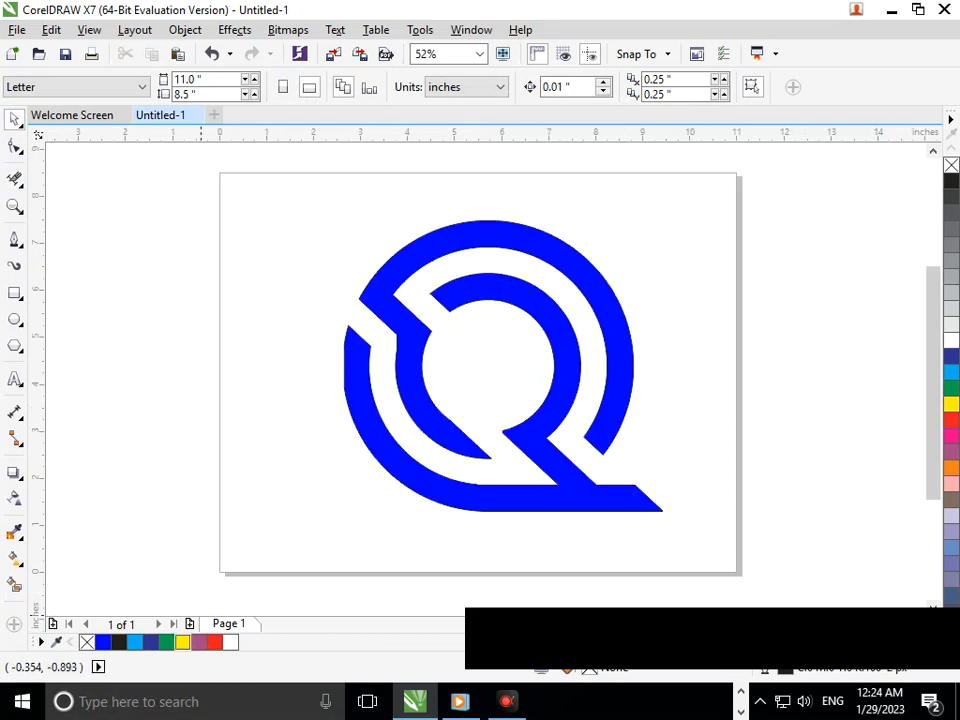
{"action": "left_click_drag", "start_coordinate": [264, 189], "coordinate": [745, 570]}
{"action": "left_click_drag", "start_coordinate": [337, 517], "coordinate": [365, 502]}
{"action": "left_click", "coordinate": [412, 535]}
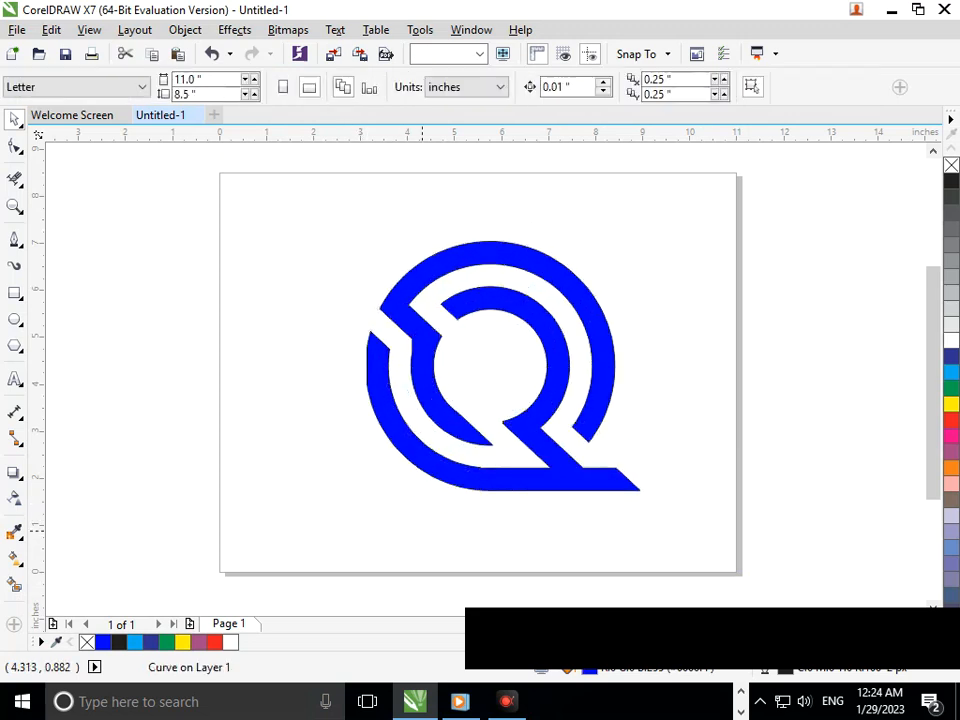